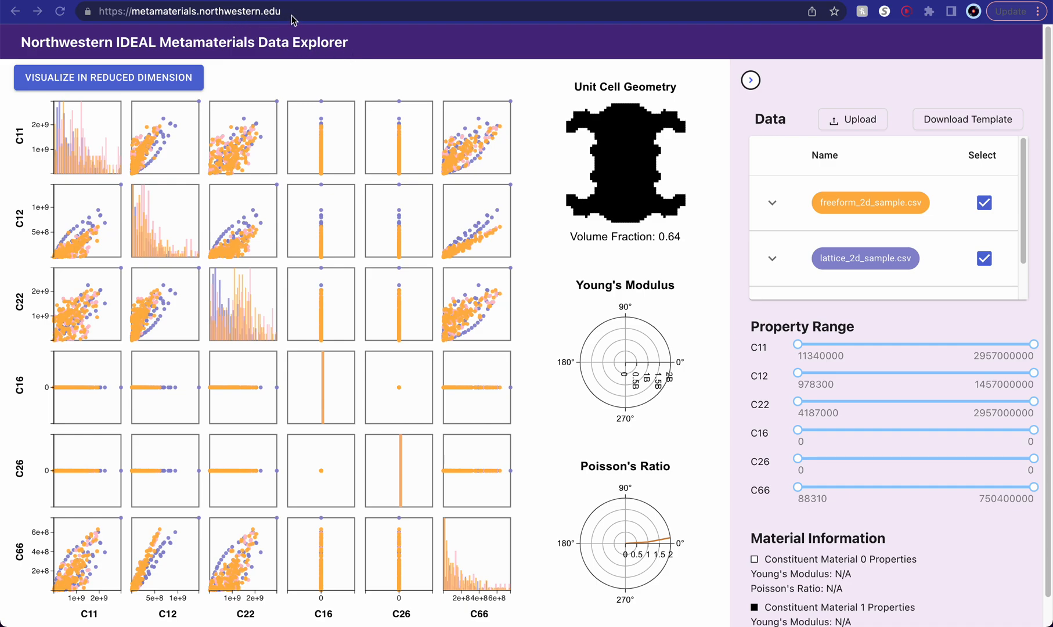
# - View the summary statistics of the C11 histogram in the pairwise property matrix
pyautogui.click(193, 14)
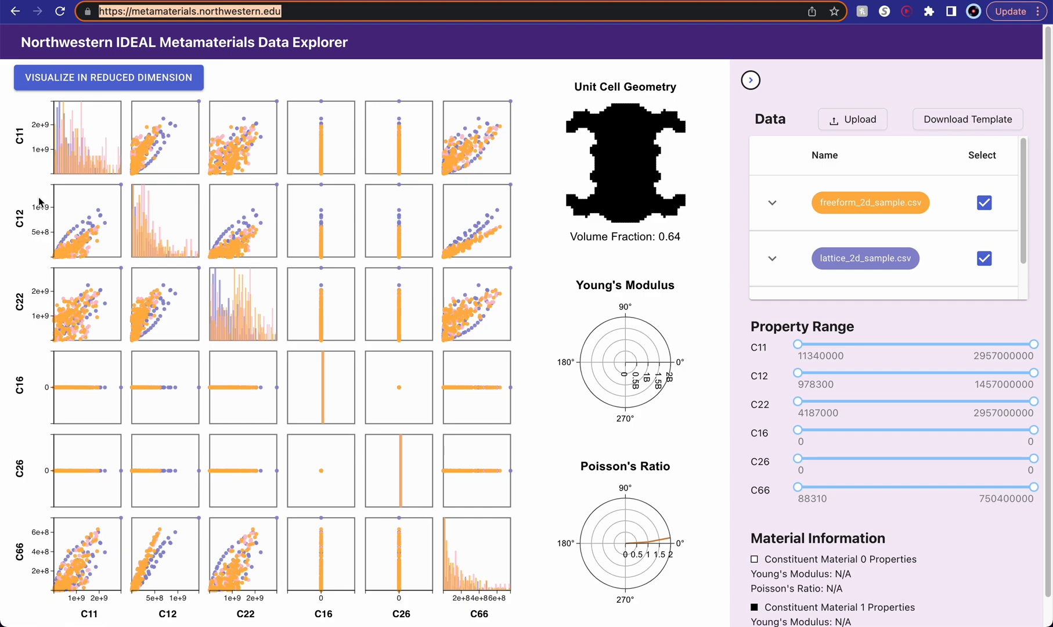
pyautogui.moveTo(15, 128); pyautogui.dragTo(28, 148)
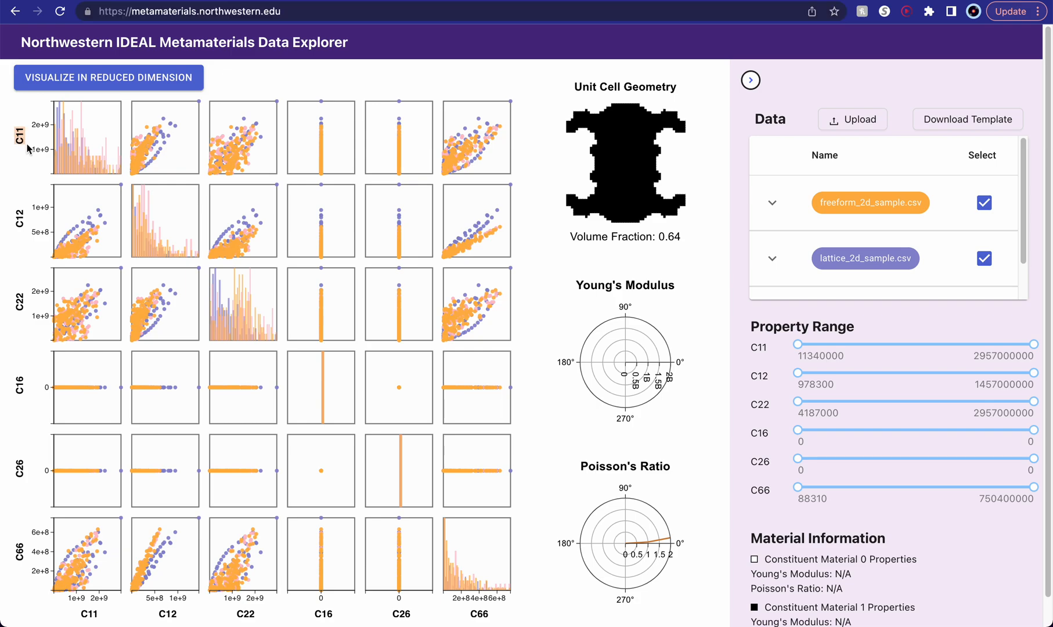
pyautogui.click(82, 613)
pyautogui.moveTo(81, 614); pyautogui.dragTo(113, 620)
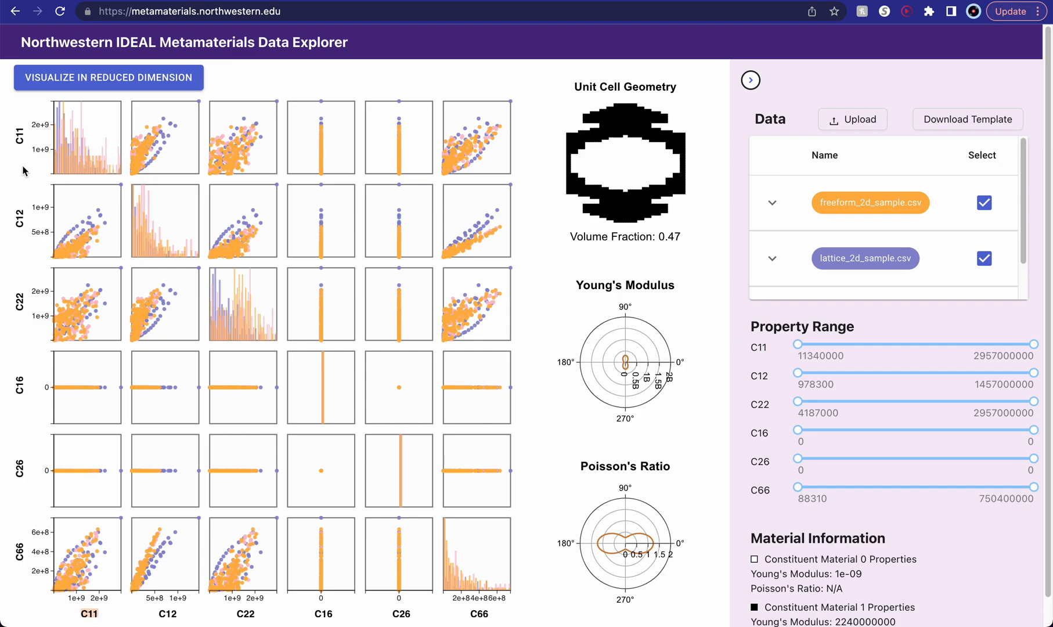
pyautogui.moveTo(87, 148)
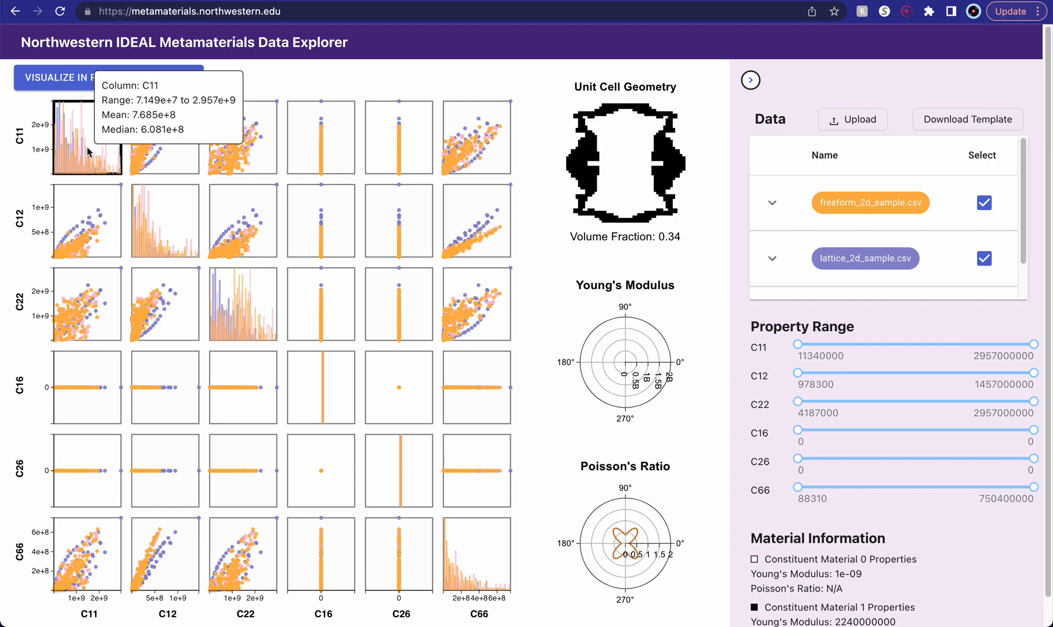
# - Inspect the unit cell geometry and property plots of several data points in the C12 versus C22 scatter plot
pyautogui.moveTo(166, 221)
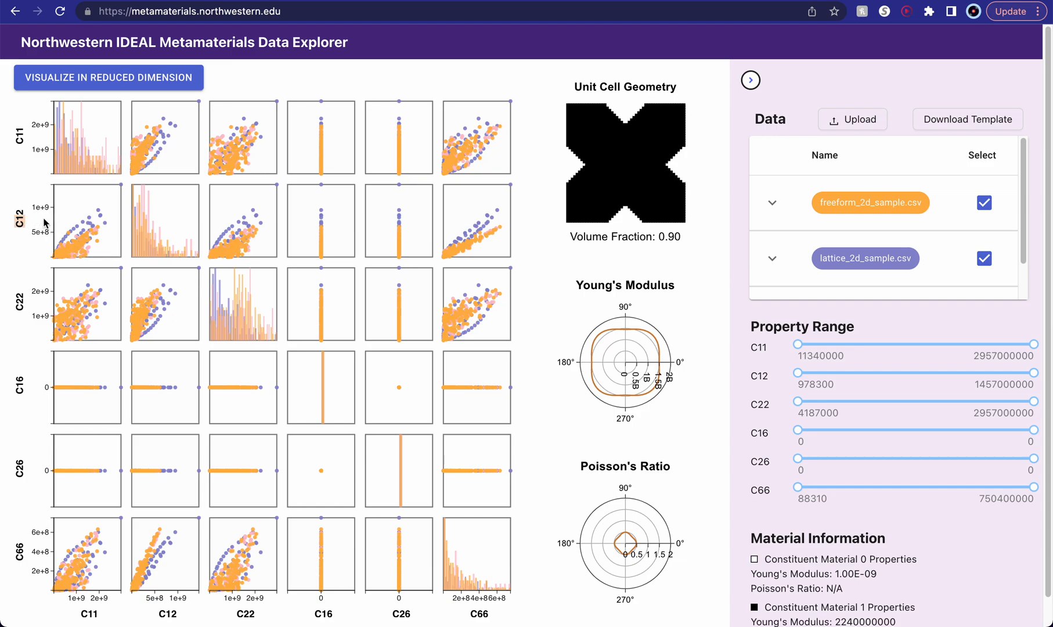
pyautogui.moveTo(82, 232)
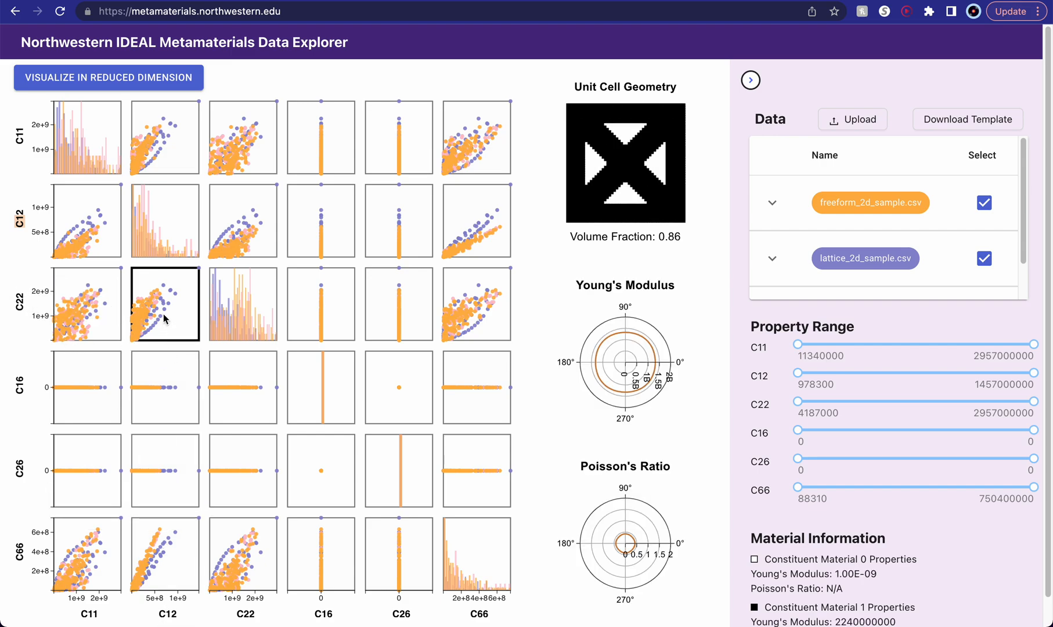
pyautogui.moveTo(157, 304)
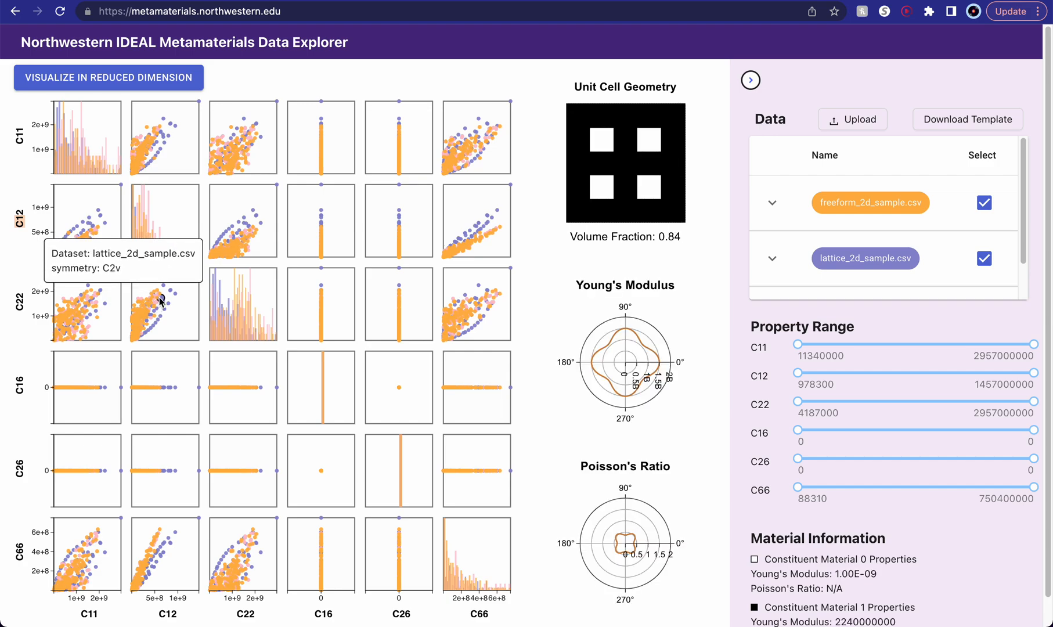
pyautogui.click(165, 303)
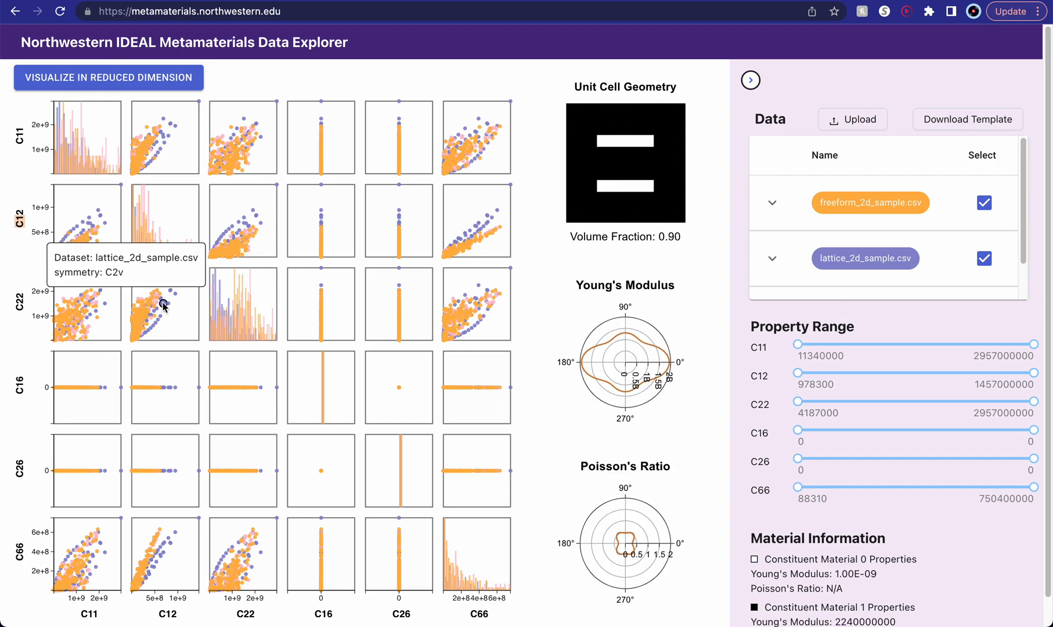
pyautogui.moveTo(160, 316)
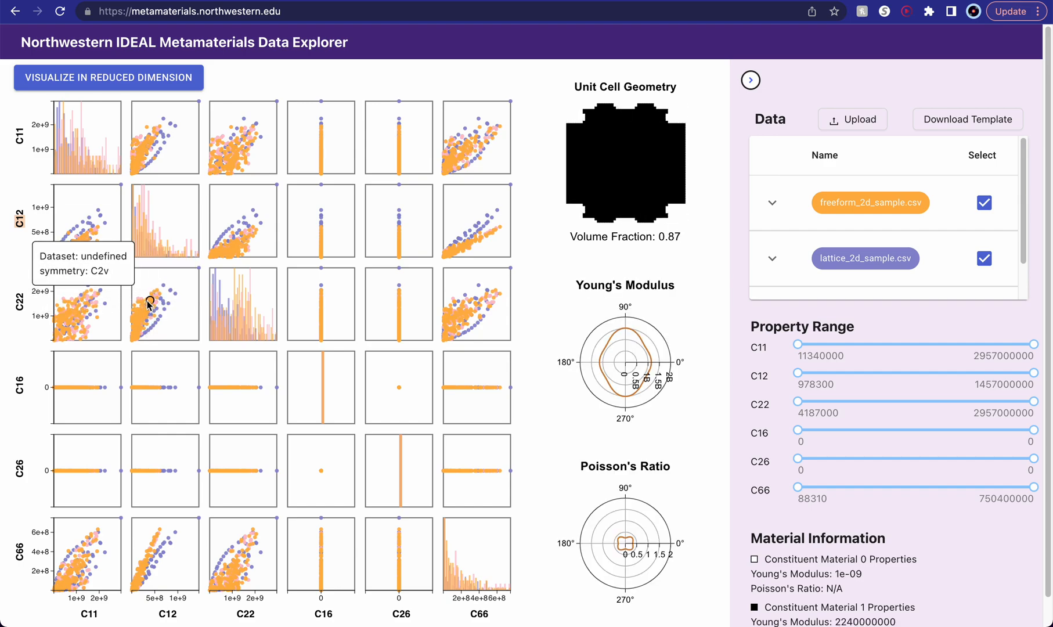
pyautogui.click(166, 296)
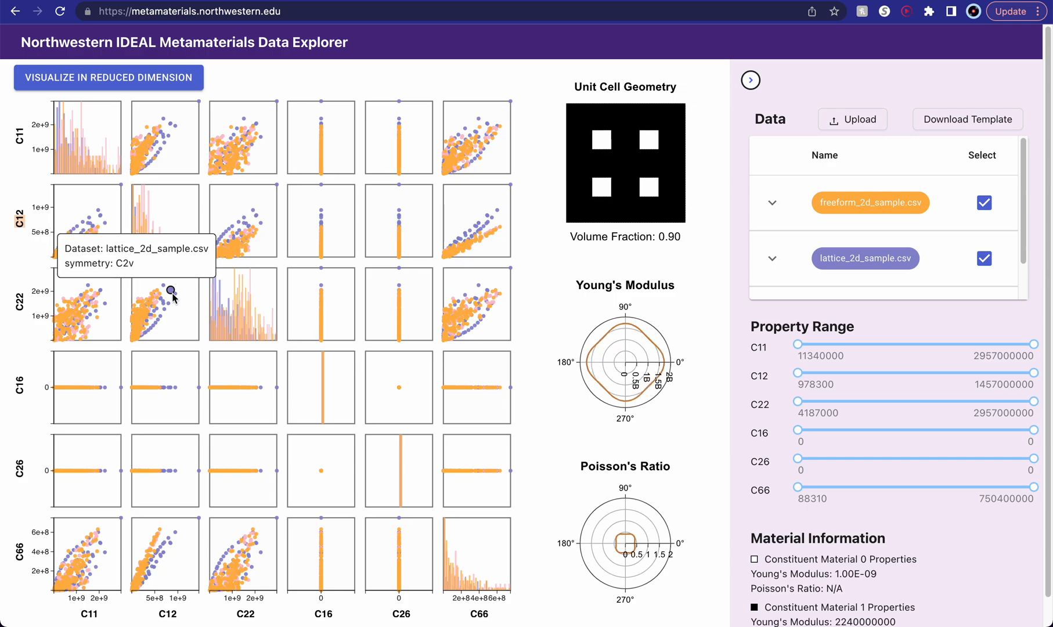
pyautogui.moveTo(146, 314)
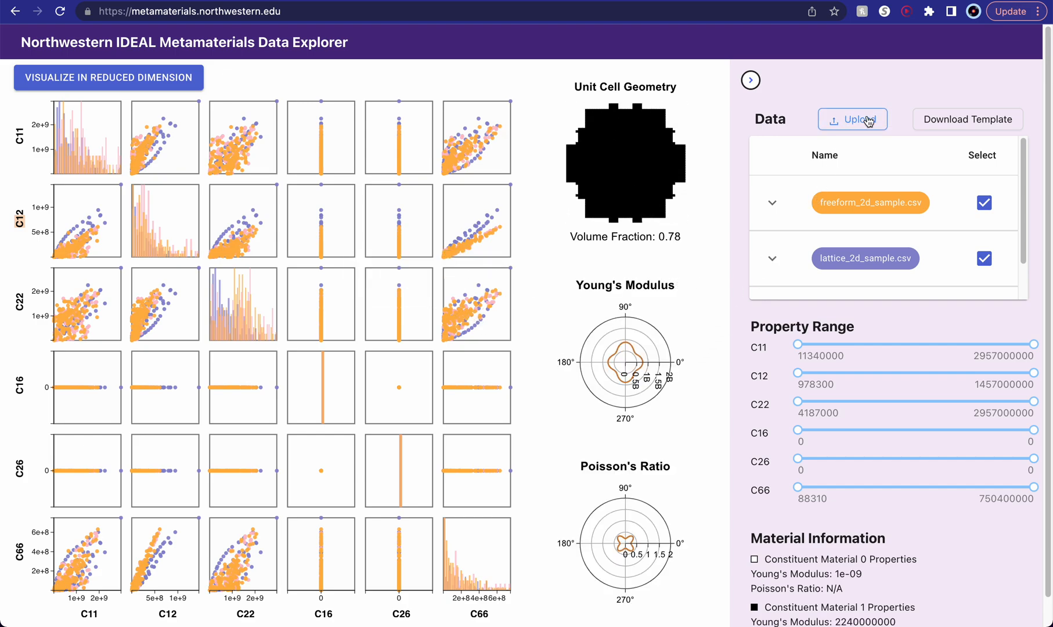
# - Collapse the data and property range side panel and expand it again
pyautogui.click(750, 82)
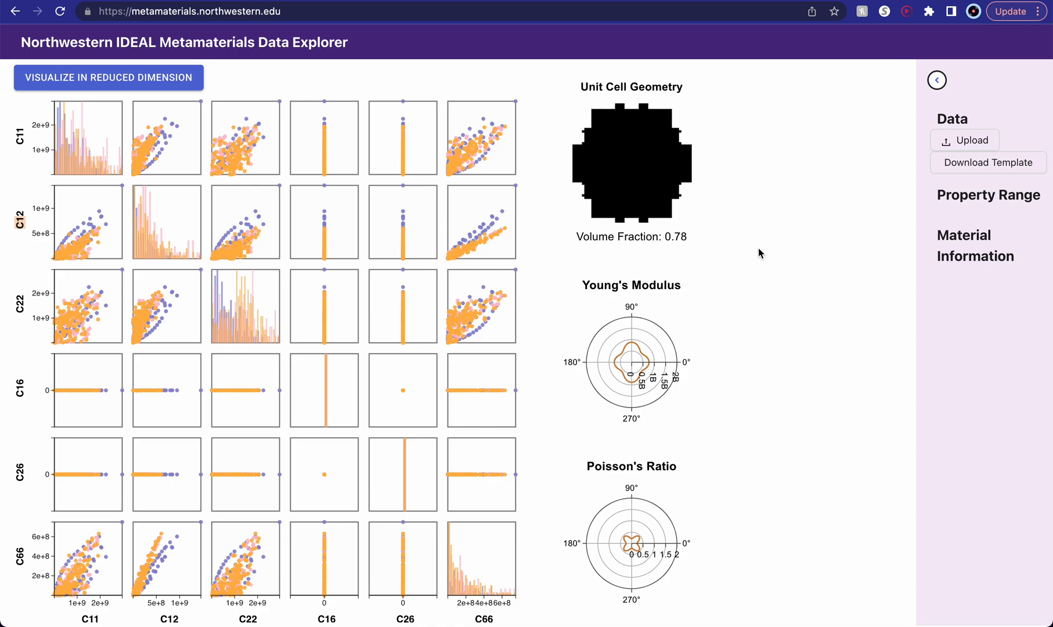
pyautogui.click(936, 82)
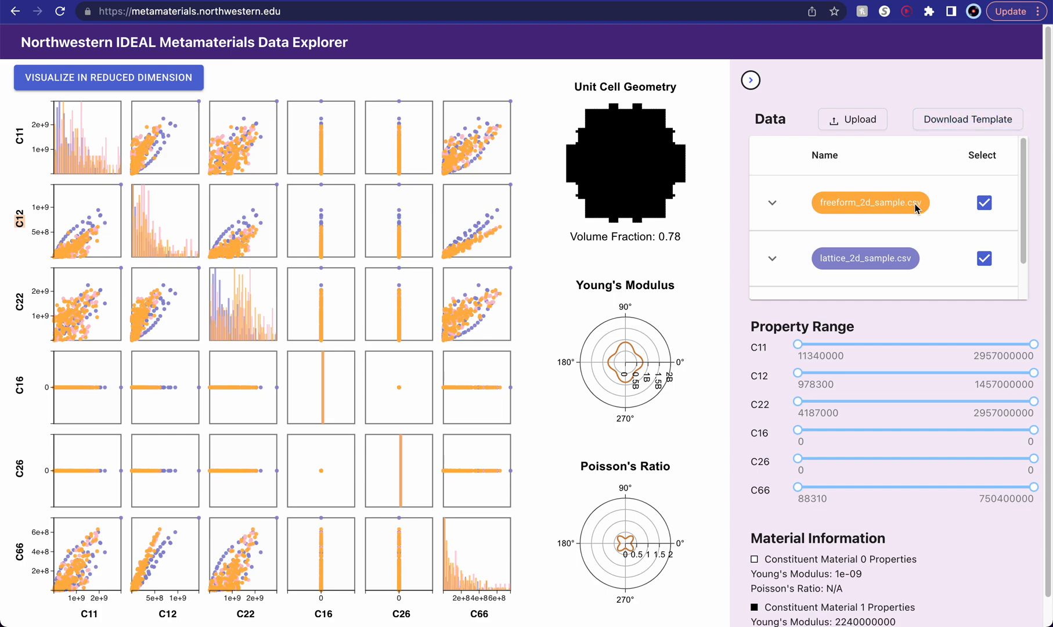
# - Hide the freeform_2d_sample.csv dataset from the plots and show it again
pyautogui.scroll(-1, 914, 209)
pyautogui.scroll(-1, 983, 200)
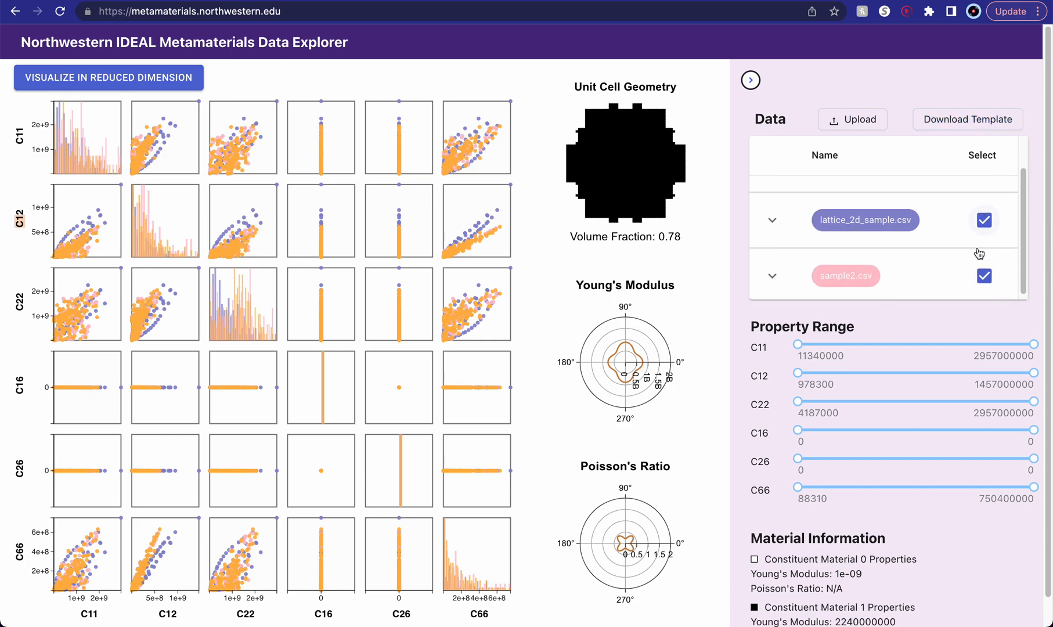
pyautogui.scroll(2, 979, 249)
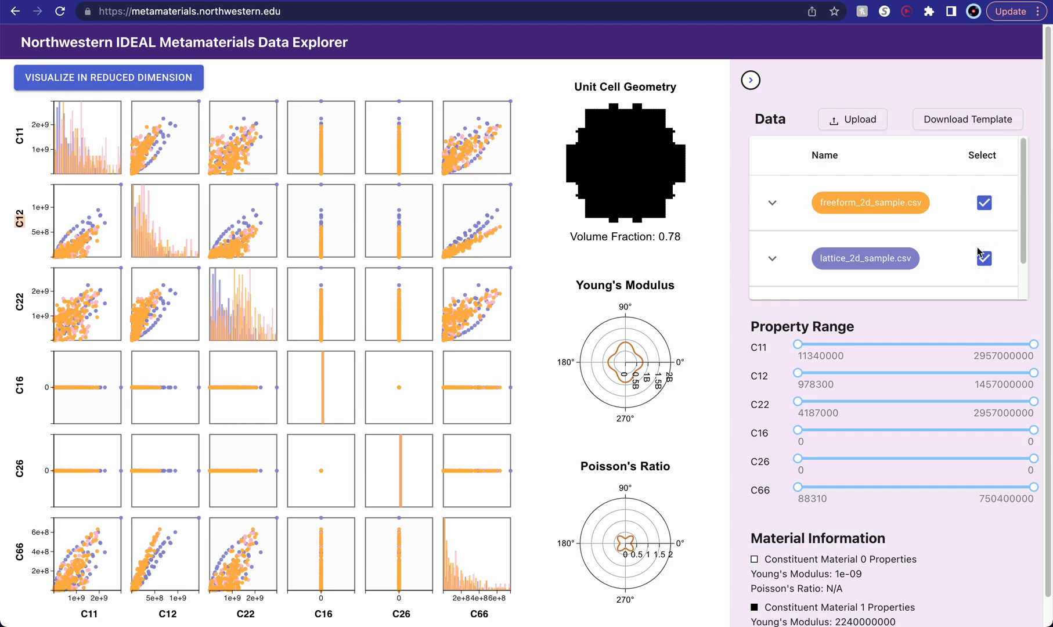
pyautogui.click(985, 203)
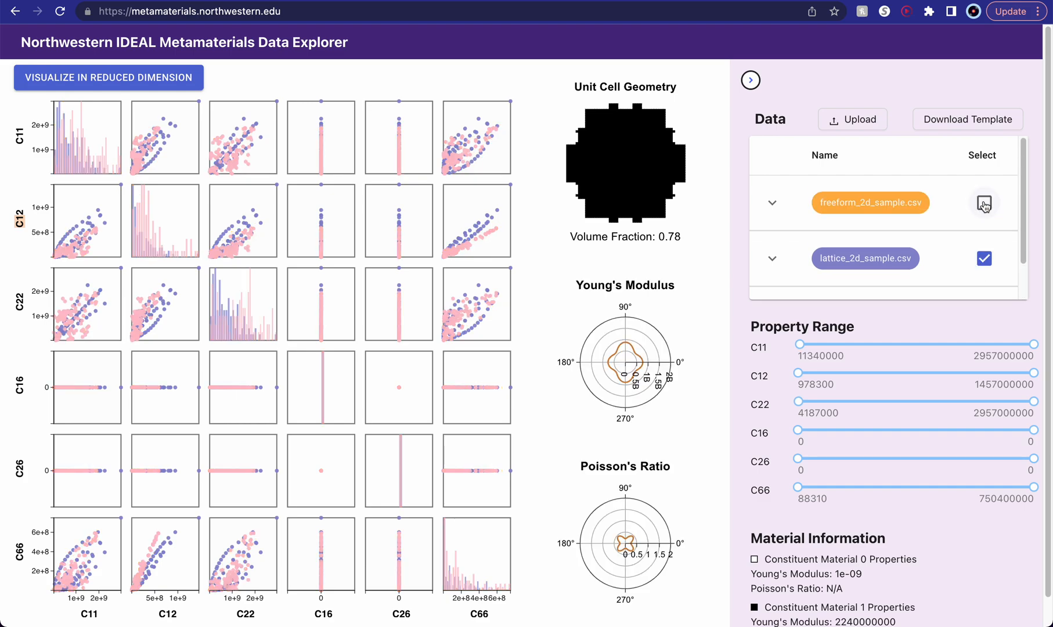
pyautogui.click(984, 203)
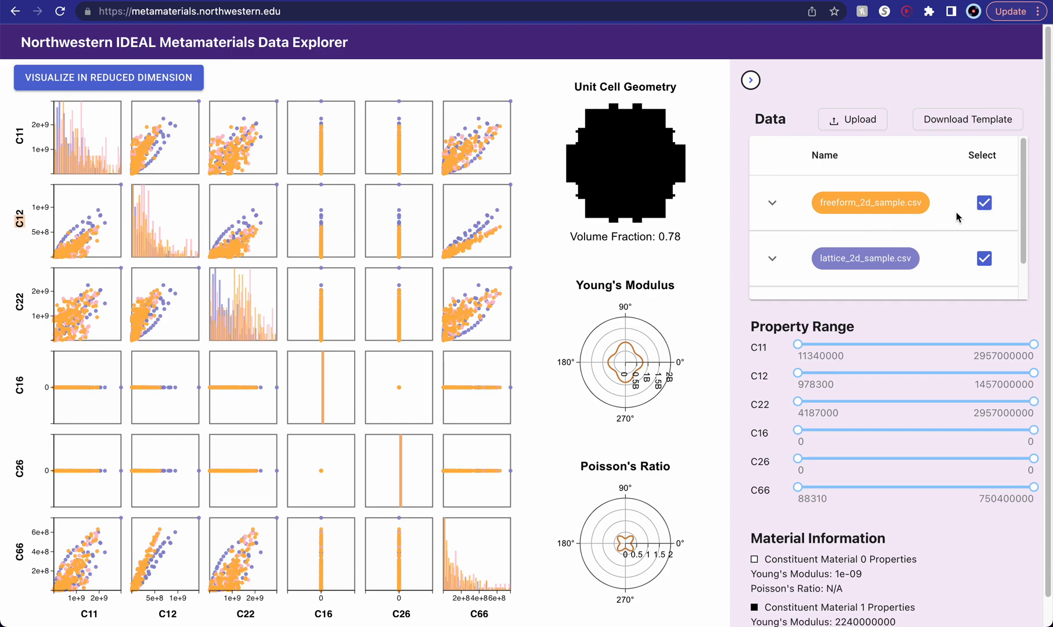
# - Expand the freeform_2d_sample.csv dataset's details and read its author and description
pyautogui.scroll(-1, 903, 205)
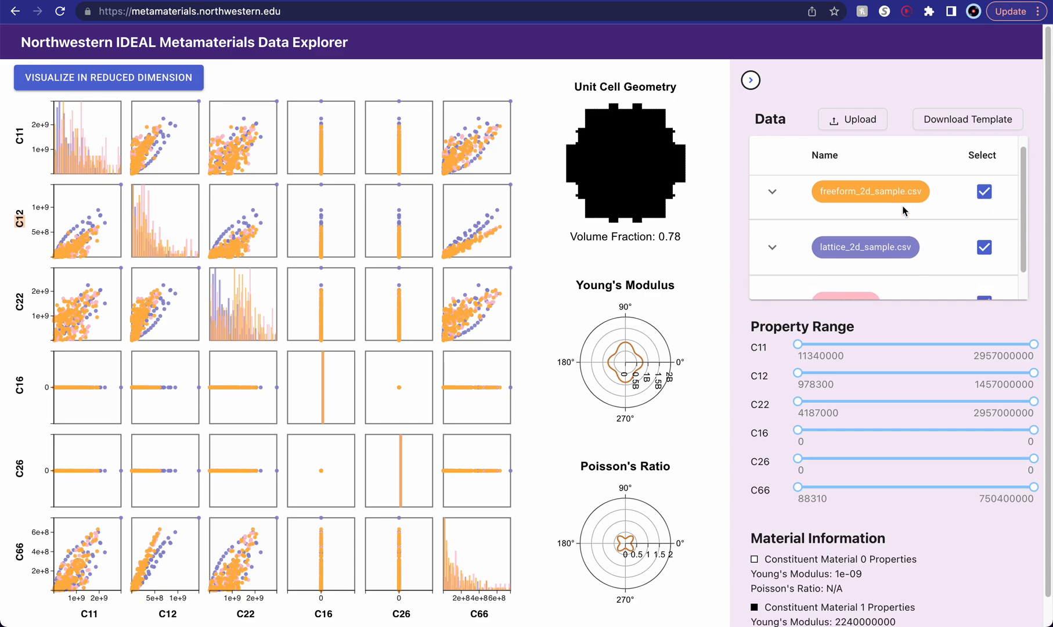
pyautogui.click(773, 186)
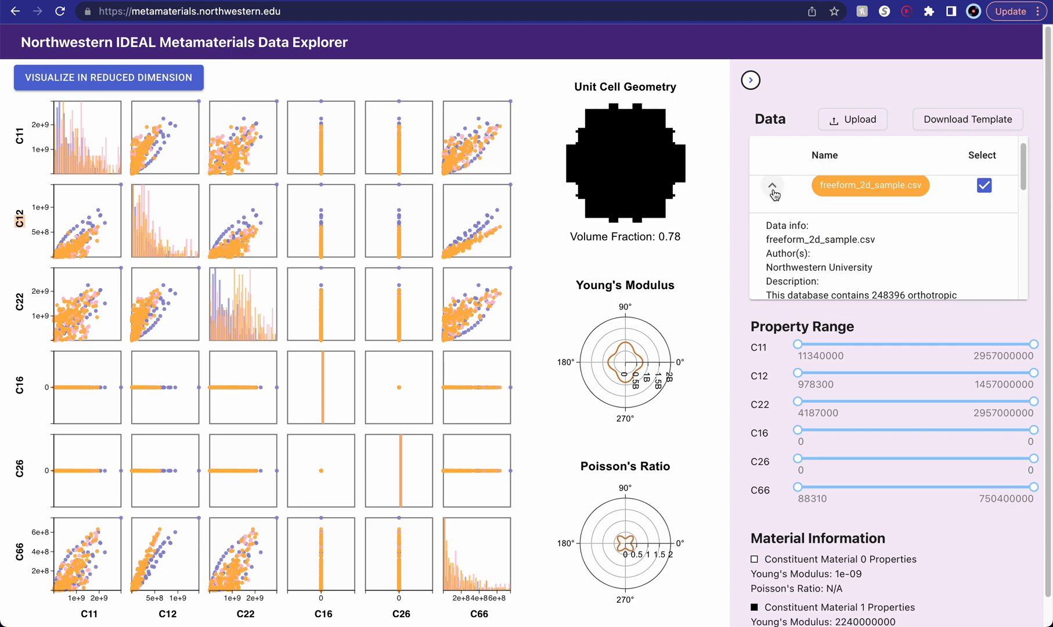
pyautogui.scroll(-2, 827, 254)
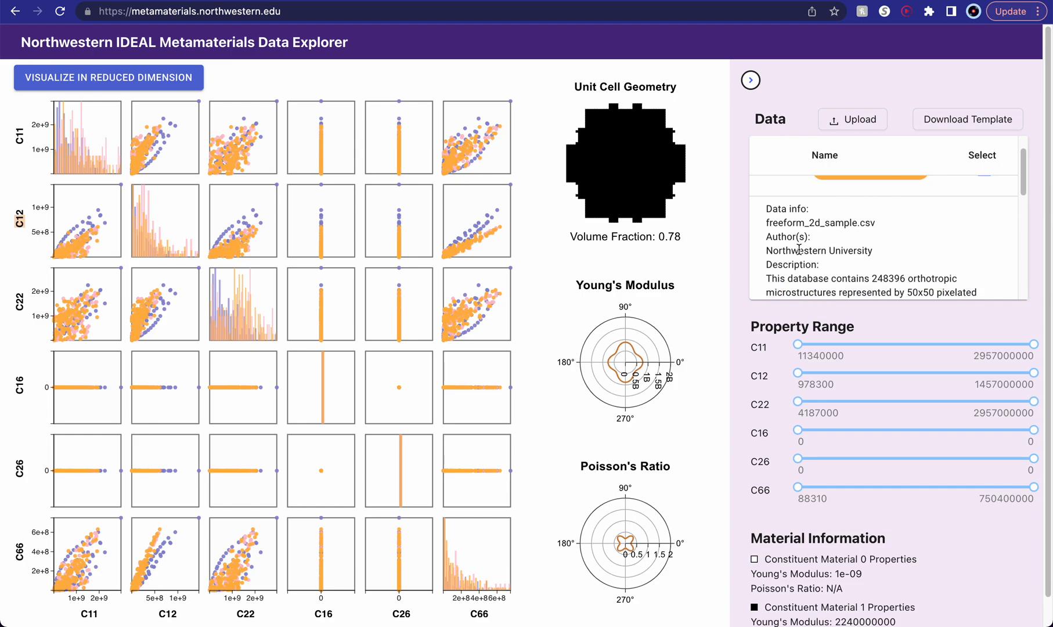
pyautogui.scroll(-4, 828, 254)
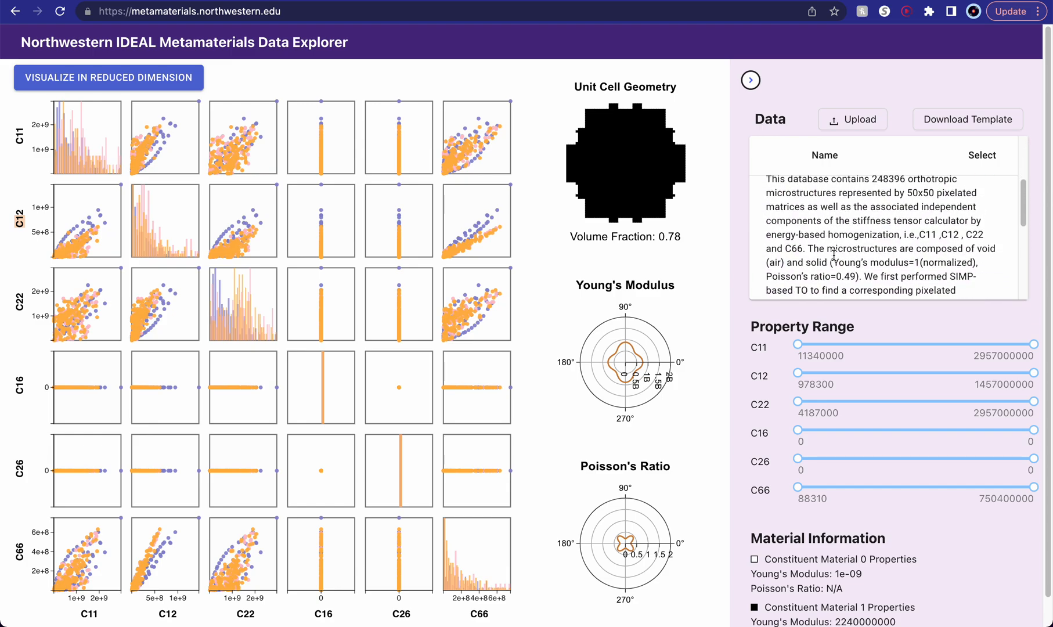
pyautogui.scroll(6, 833, 256)
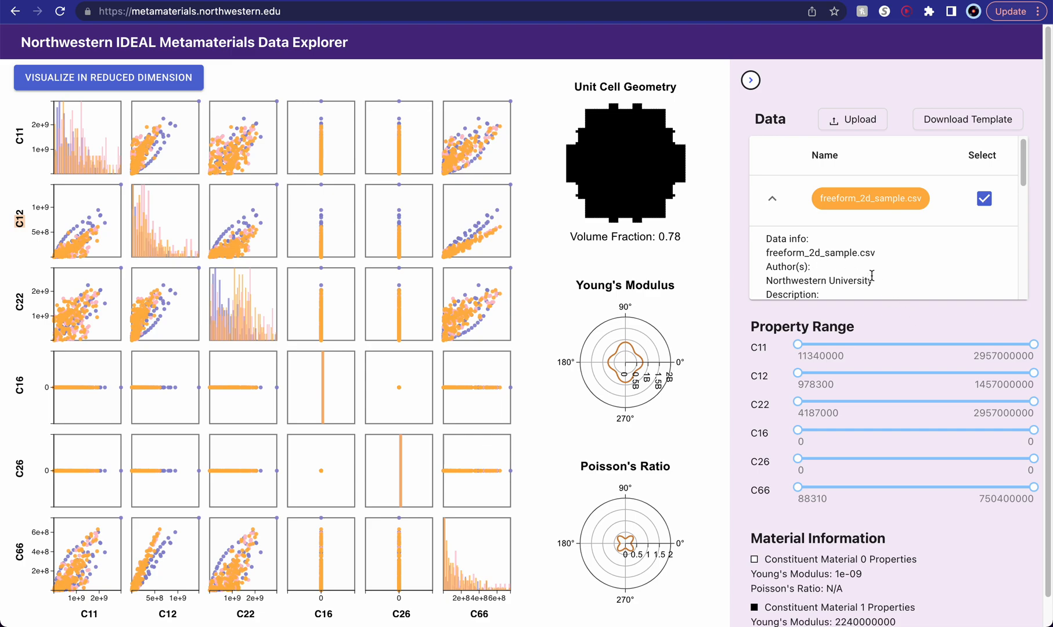
# - Expand the lattice_2d_sample.csv dataset's details, read its description and collapse it again
pyautogui.scroll(-8, 871, 275)
pyautogui.scroll(-10, 871, 275)
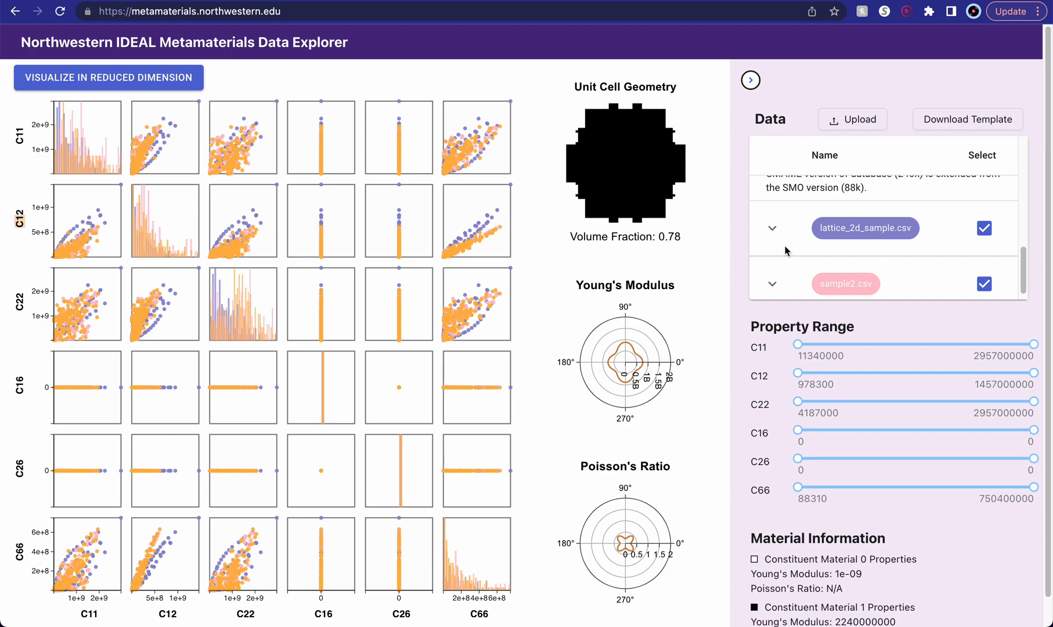
pyautogui.click(773, 229)
pyautogui.scroll(-6, 825, 286)
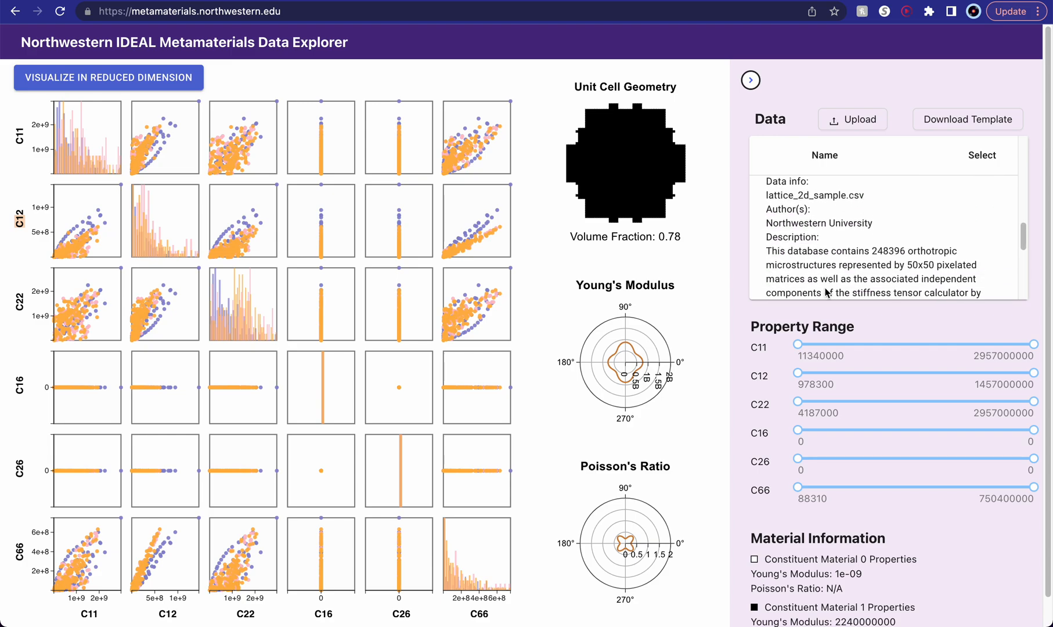
pyautogui.scroll(-5, 842, 235)
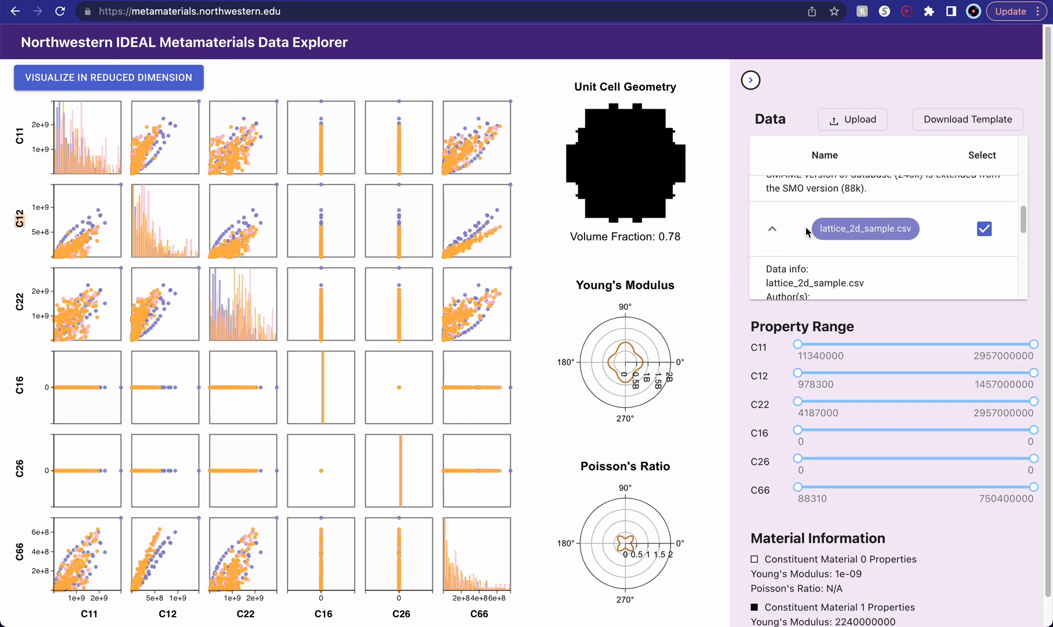
pyautogui.click(773, 230)
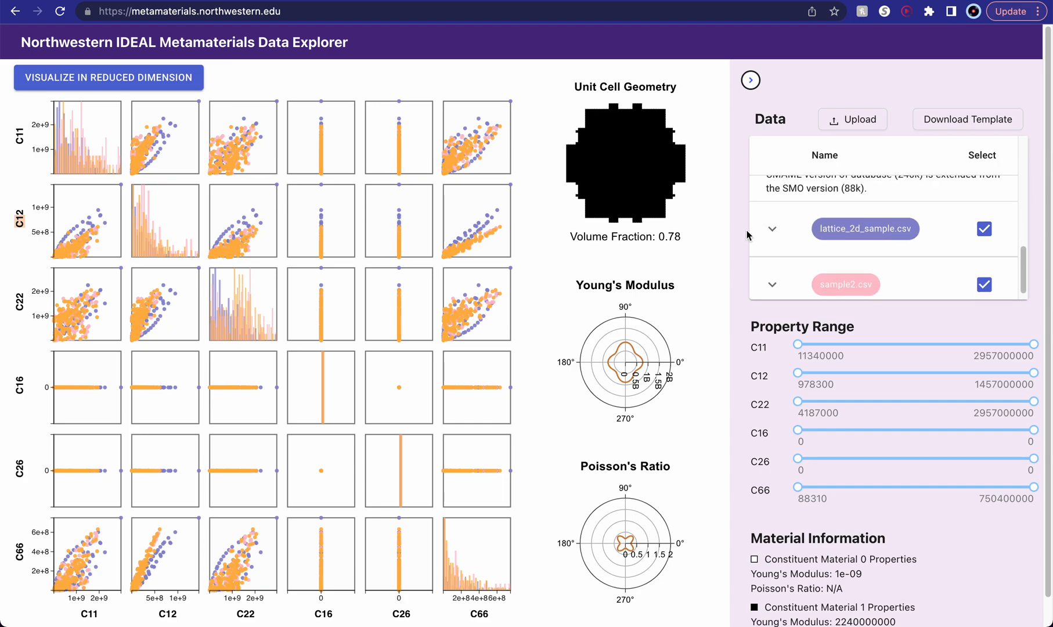
# - Collapse the freeform_2d_sample.csv dataset's details
pyautogui.scroll(3, 797, 235)
pyautogui.scroll(8, 854, 235)
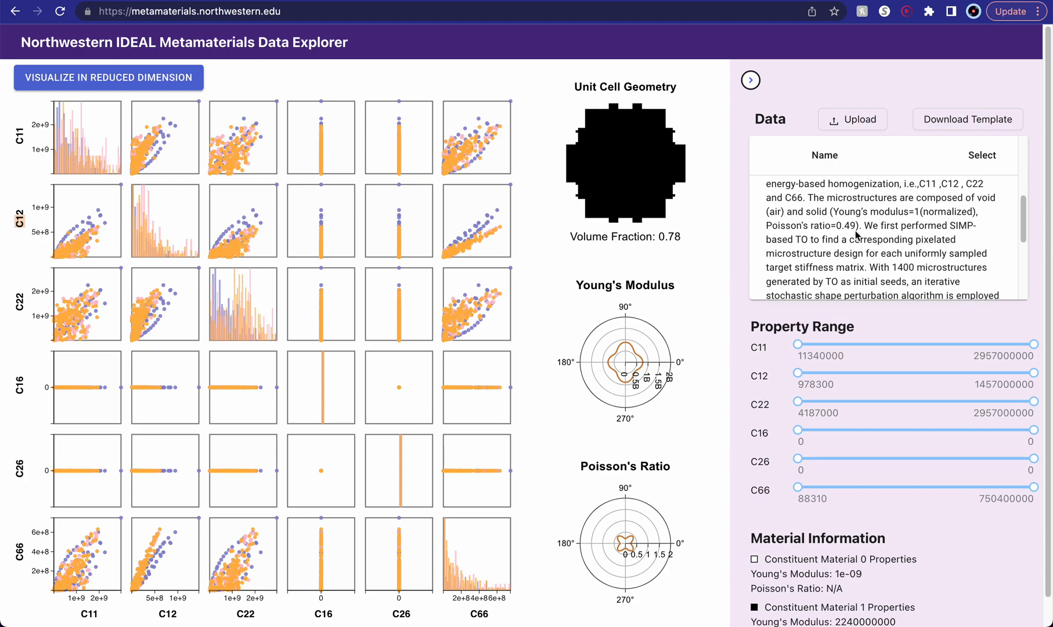
pyautogui.click(772, 202)
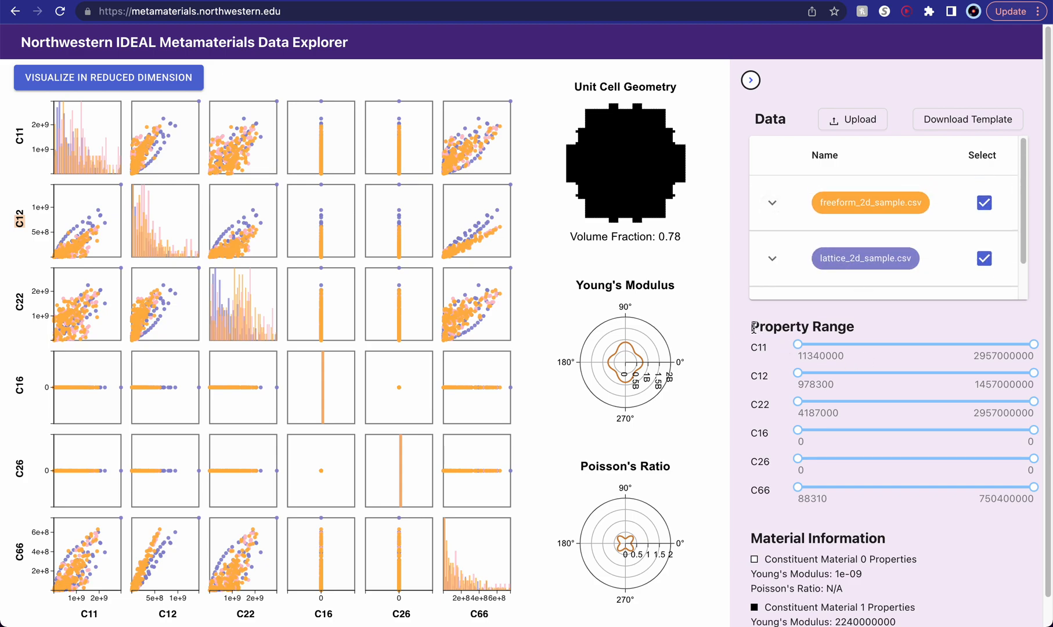
# - Raise the lower limit of the C11 property range to about three quarters of its scale
pyautogui.moveTo(863, 329); pyautogui.dragTo(749, 327)
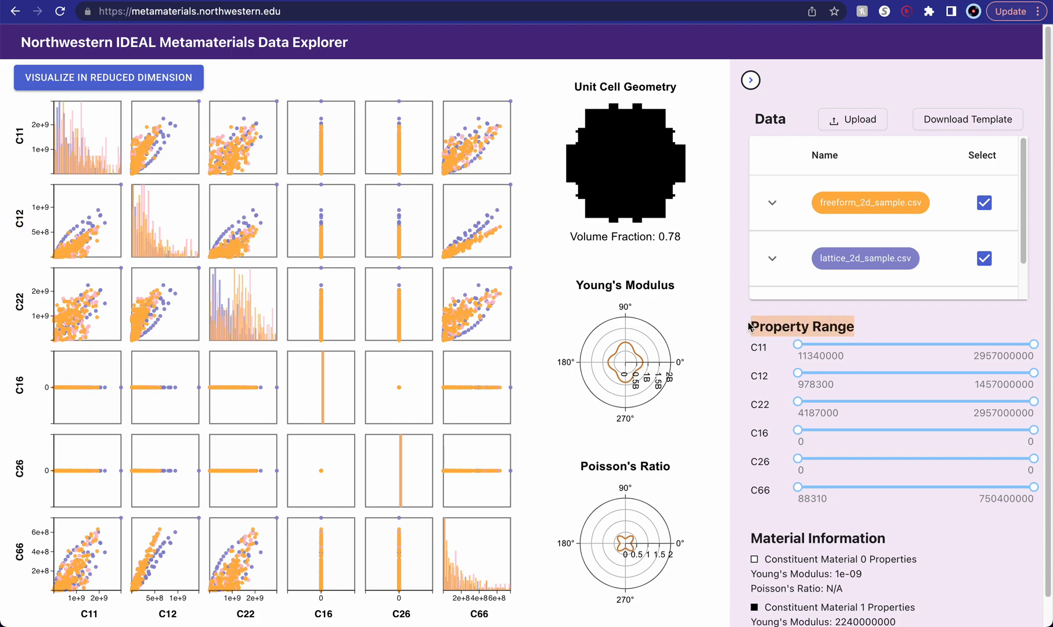
pyautogui.click(781, 325)
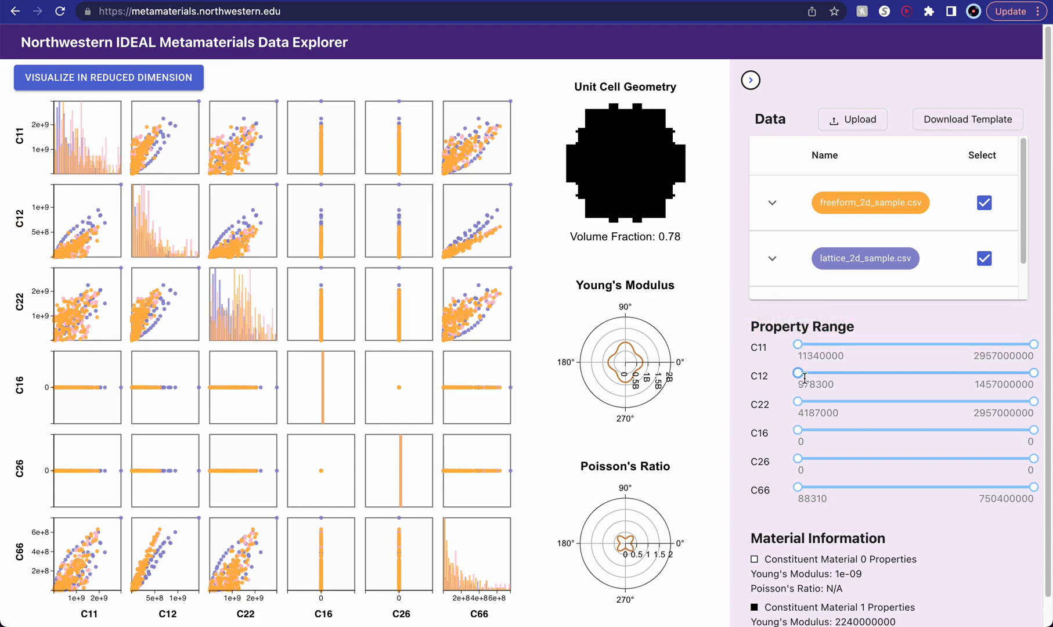
pyautogui.moveTo(798, 347)
pyautogui.moveTo(800, 347); pyautogui.dragTo(970, 340)
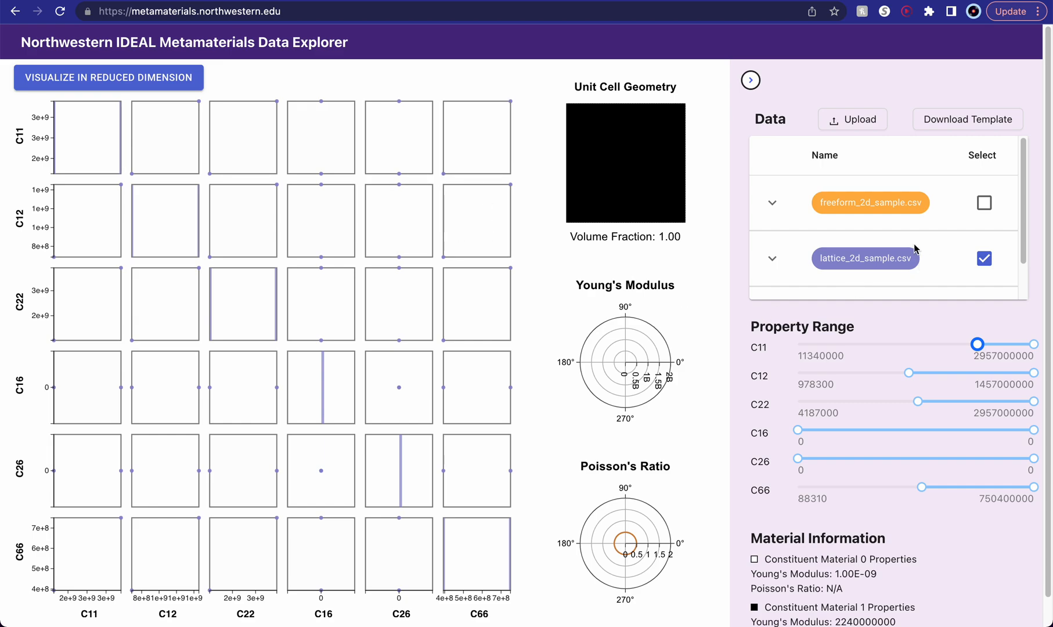
# - Check in the dataset list which datasets are selected with the narrowed C11 range
pyautogui.scroll(-1, 914, 248)
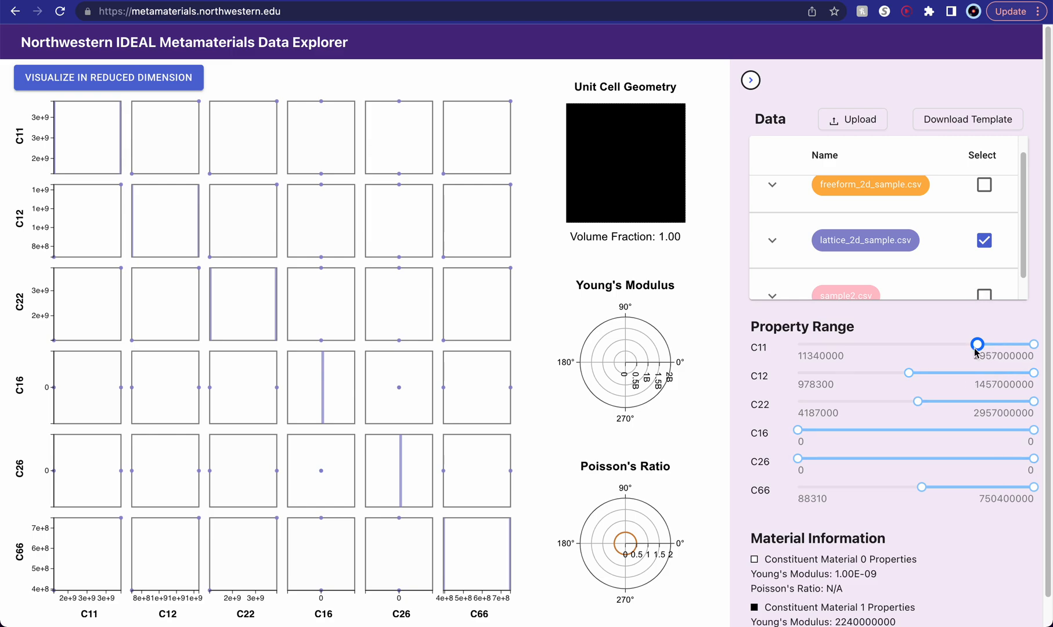
pyautogui.scroll(-2, 911, 265)
pyautogui.scroll(2, 881, 264)
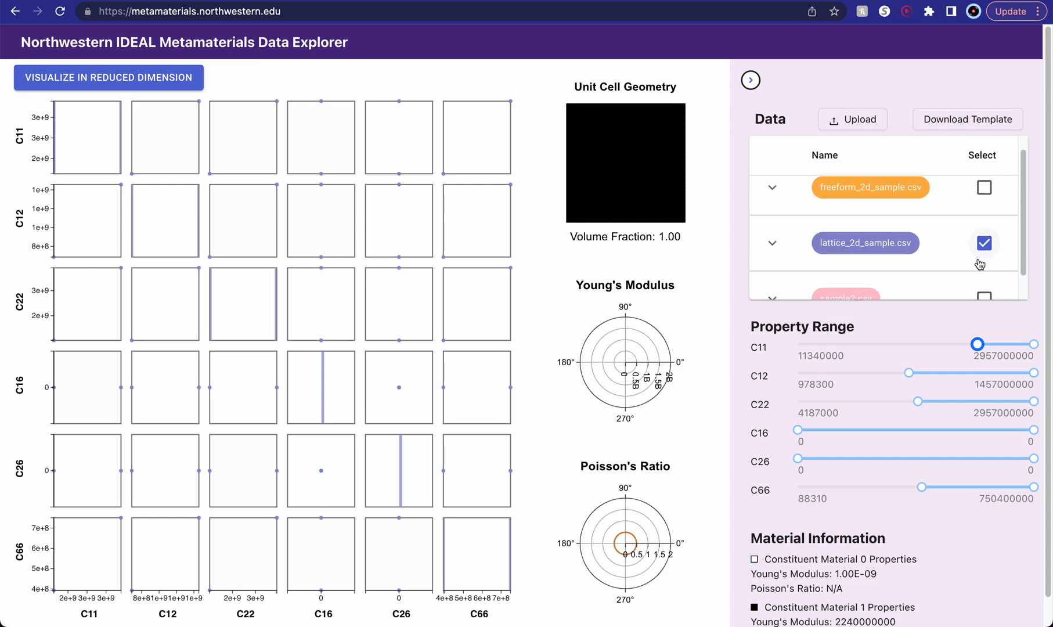
pyautogui.scroll(-1, 979, 265)
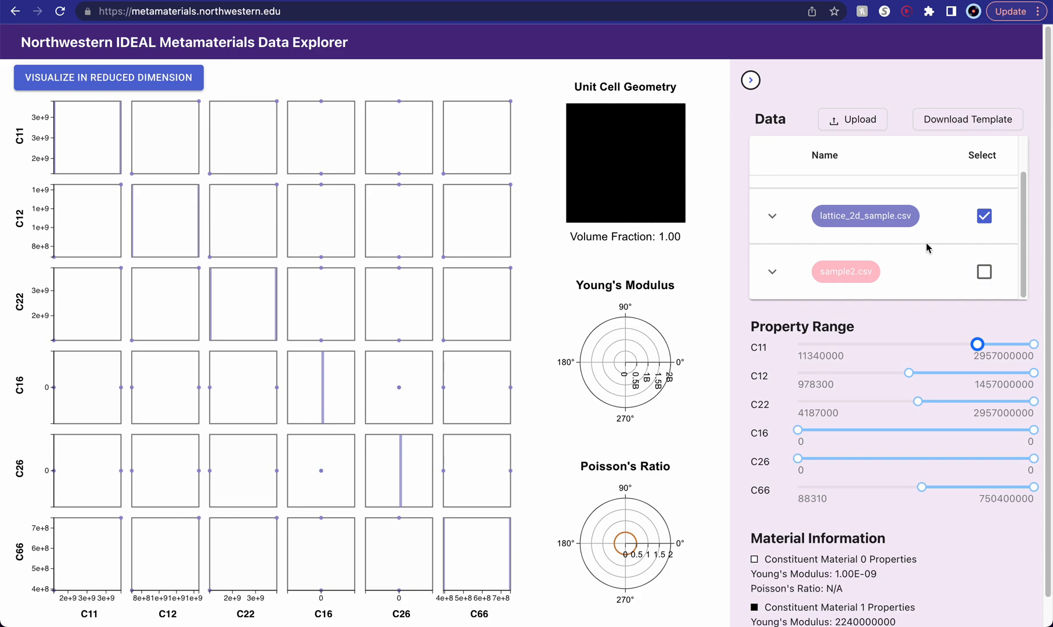
pyautogui.scroll(2, 927, 248)
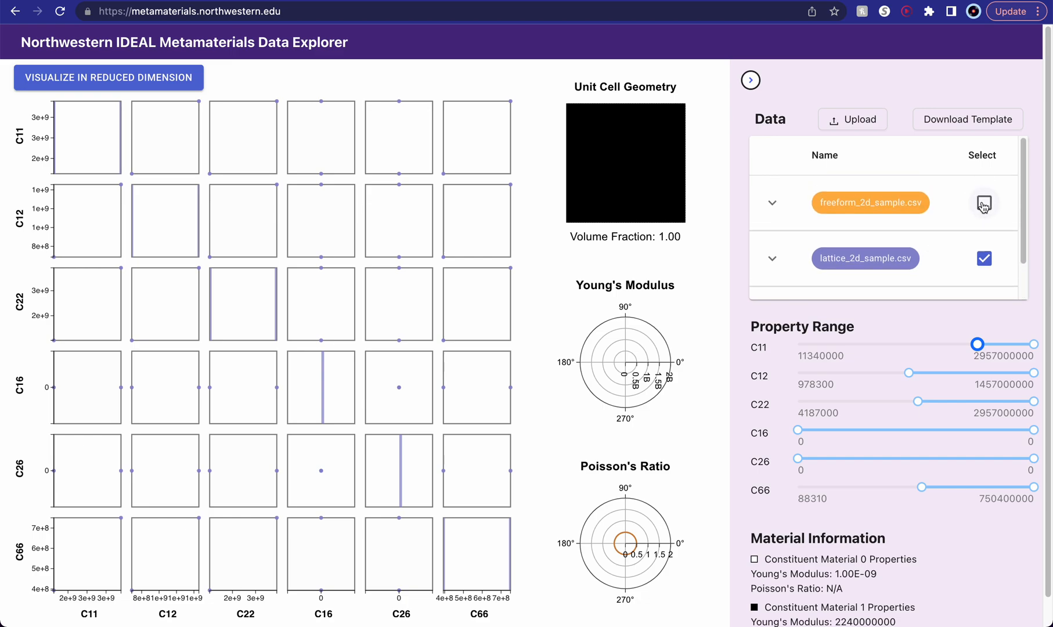
# - Return the C11 range's lower limit to its minimum and add sample2.csv and freeform_2d_sample.csv to the selected datasets
pyautogui.scroll(-1, 910, 228)
pyautogui.moveTo(976, 344); pyautogui.dragTo(790, 341)
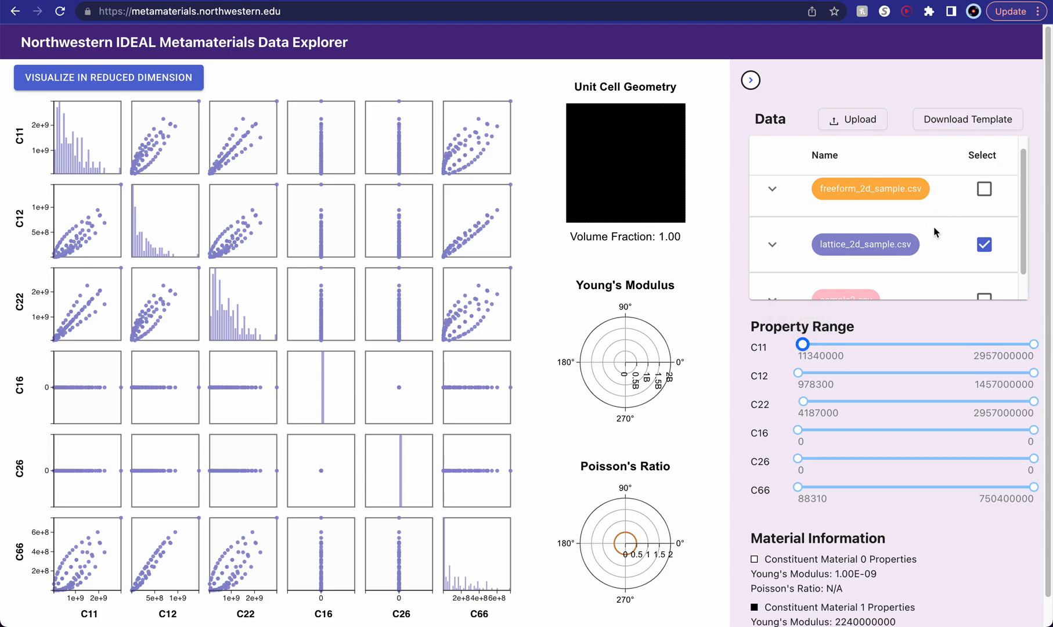
pyautogui.scroll(-2, 936, 232)
pyautogui.click(984, 272)
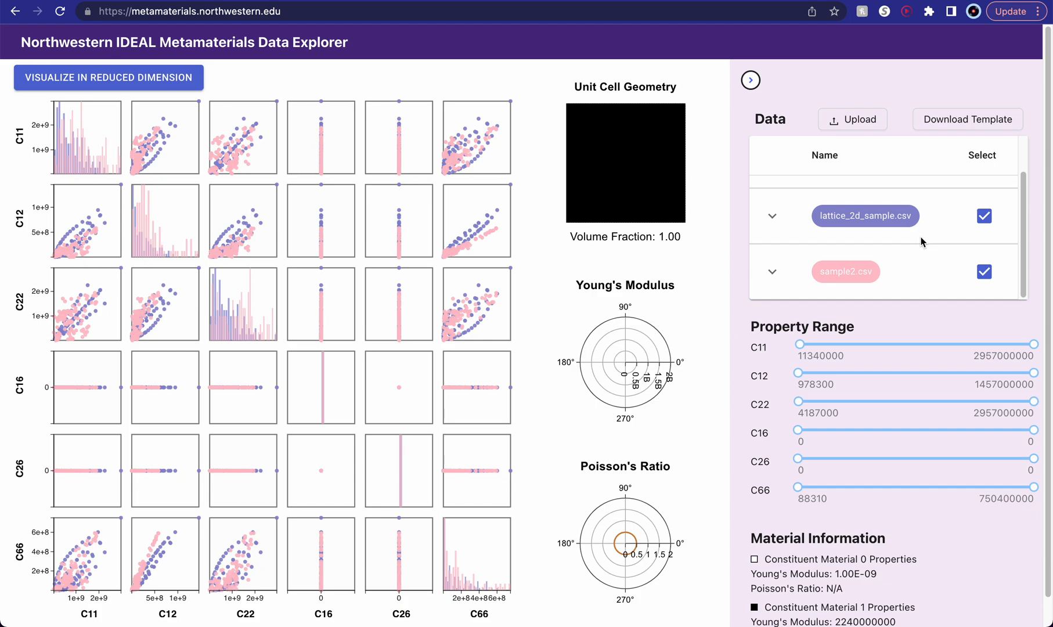
pyautogui.scroll(2, 940, 217)
pyautogui.click(984, 202)
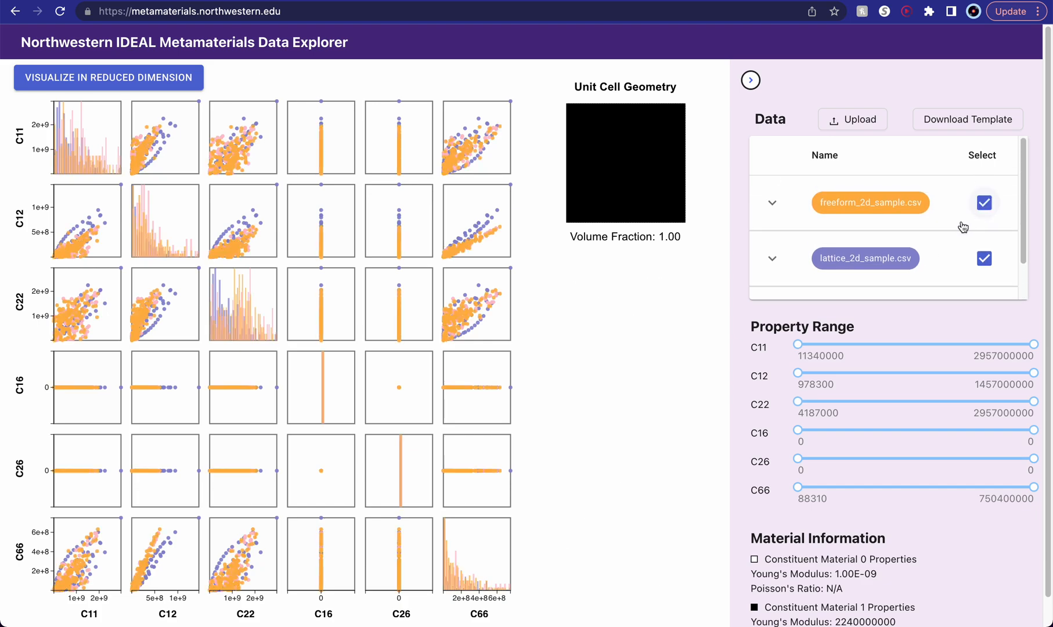
pyautogui.scroll(-1, 919, 254)
pyautogui.scroll(1, 918, 254)
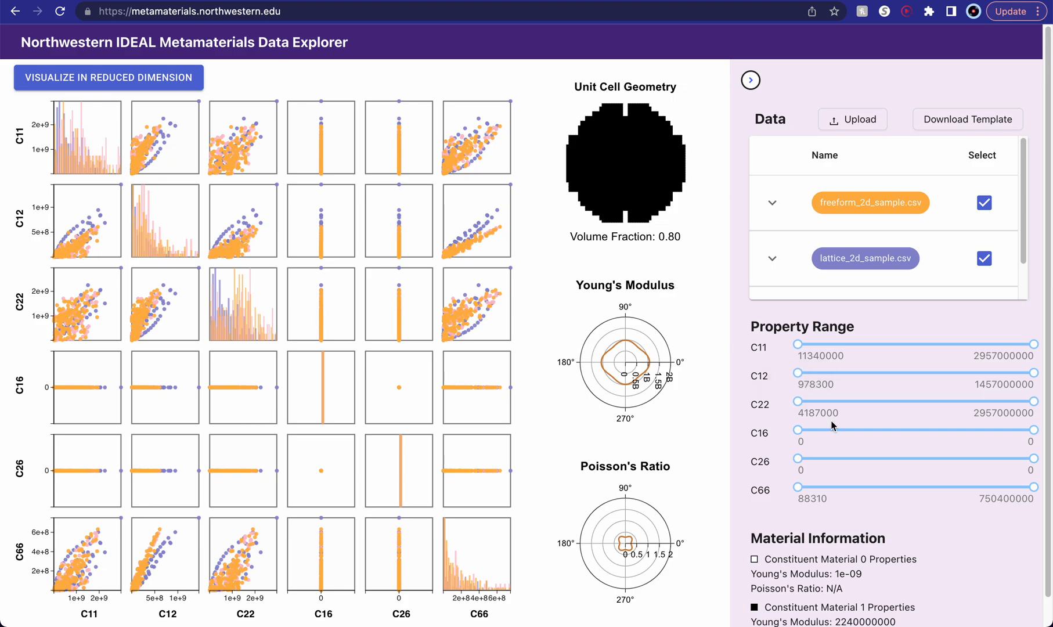
# - Inspect the material information, individual data points in the pairwise plots and the C11 histogram's statistics
pyautogui.scroll(-1, 834, 426)
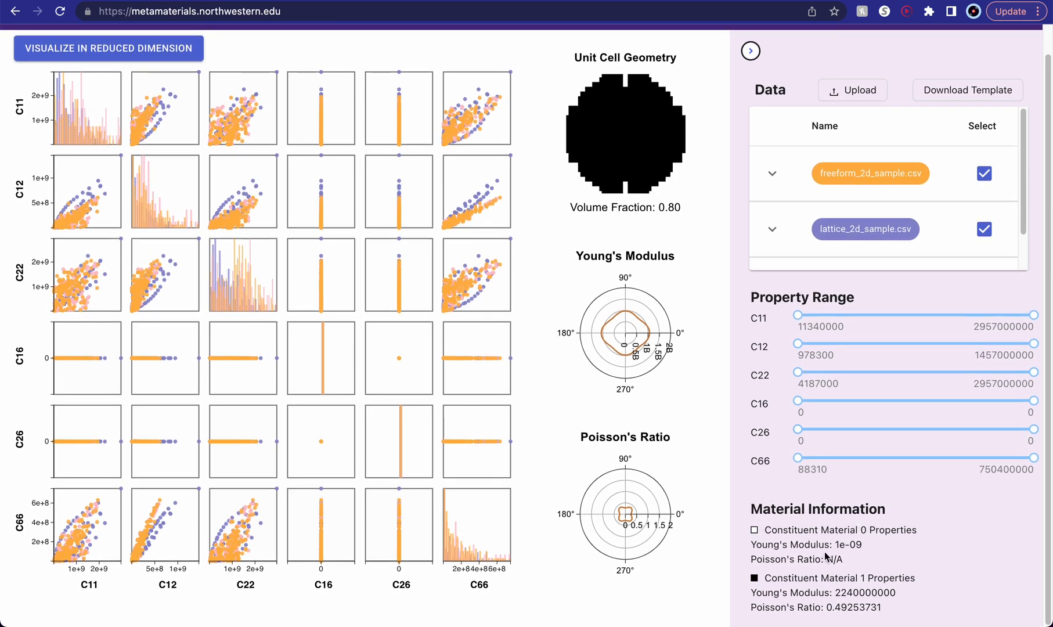
pyautogui.moveTo(452, 282)
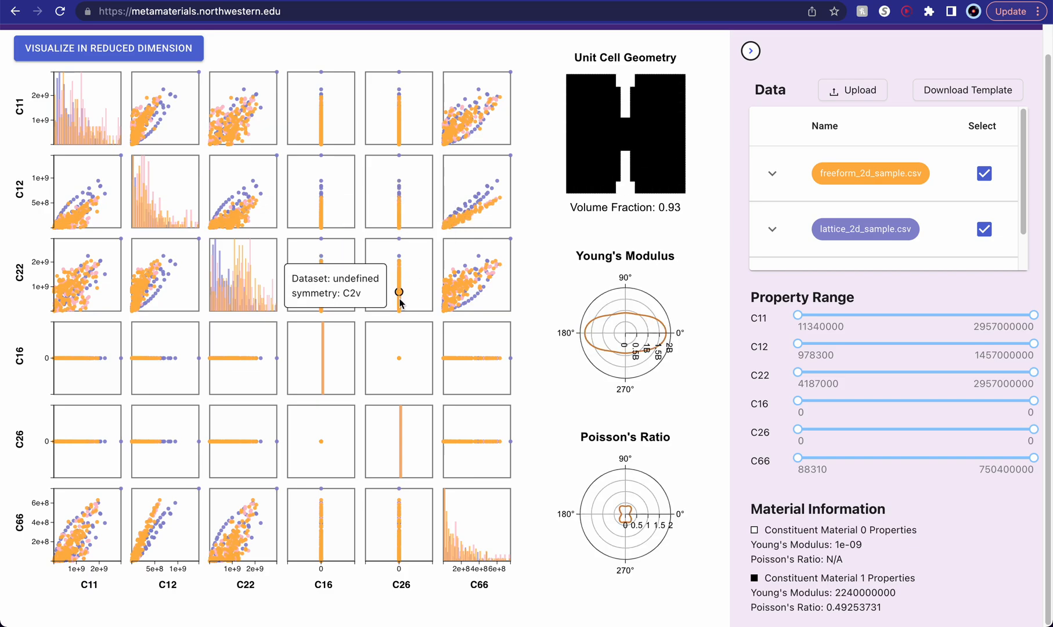
pyautogui.scroll(1, 681, 492)
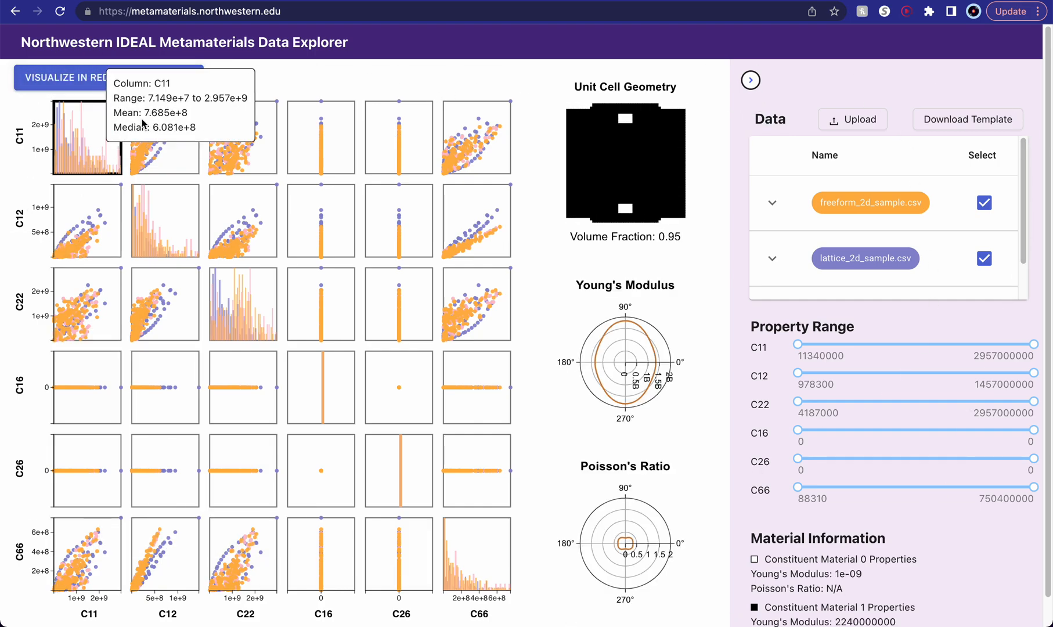
pyautogui.moveTo(92, 138)
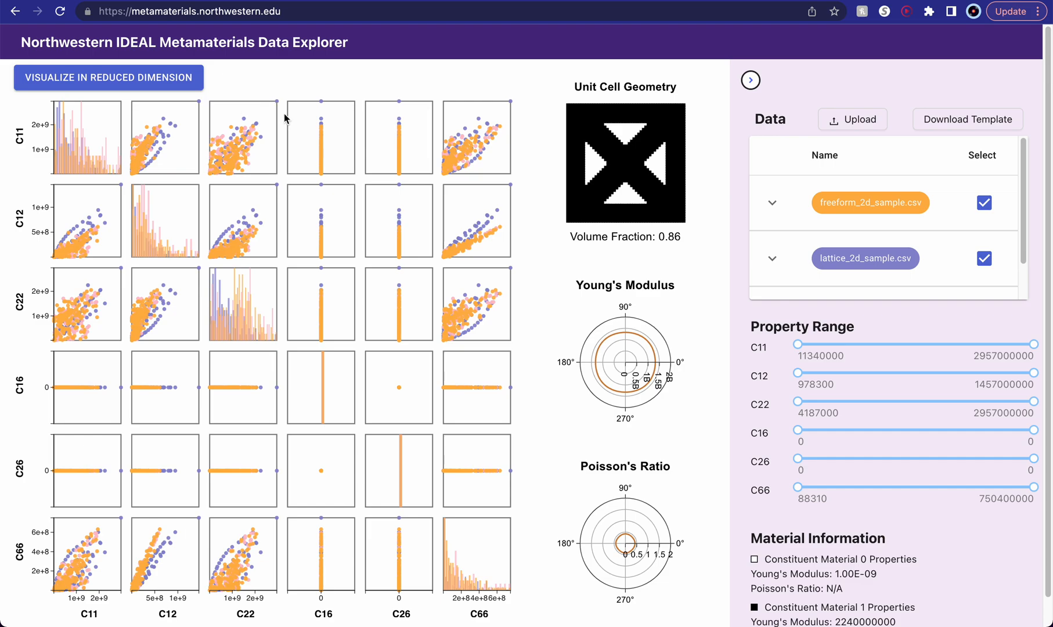
# - Open the individual C66 versus C11 scatter plot and switch its horizontal axis to C12 and on to C22
pyautogui.click(455, 119)
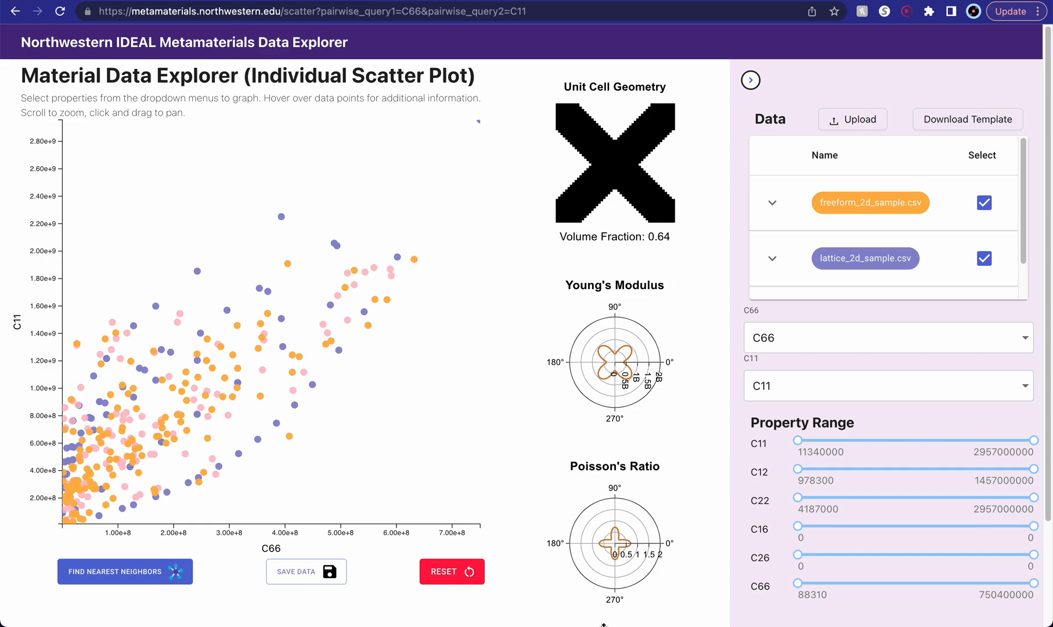
pyautogui.click(851, 344)
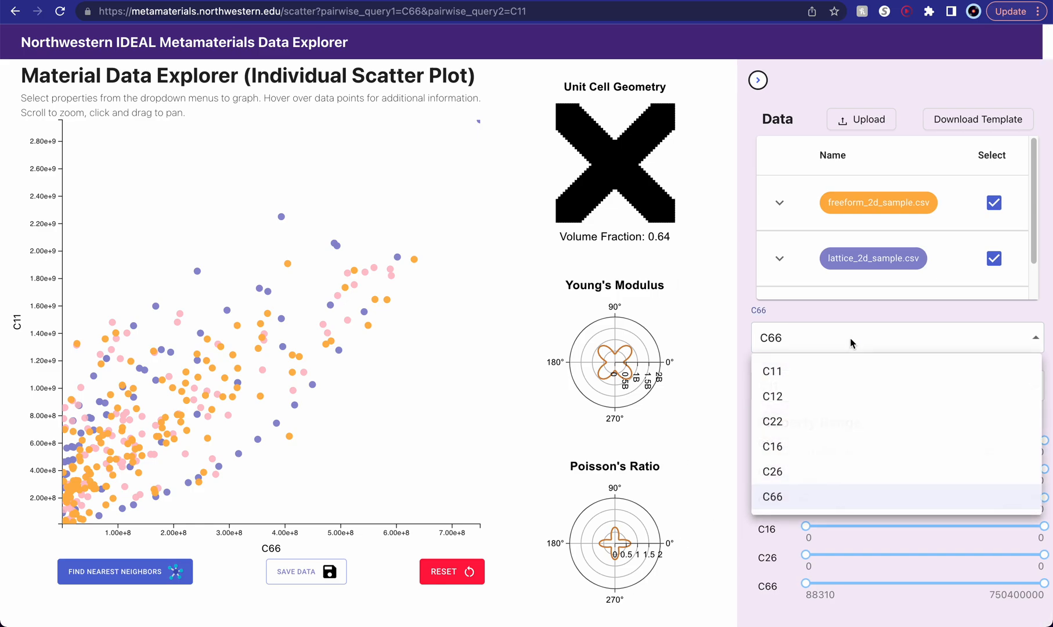
pyautogui.click(822, 405)
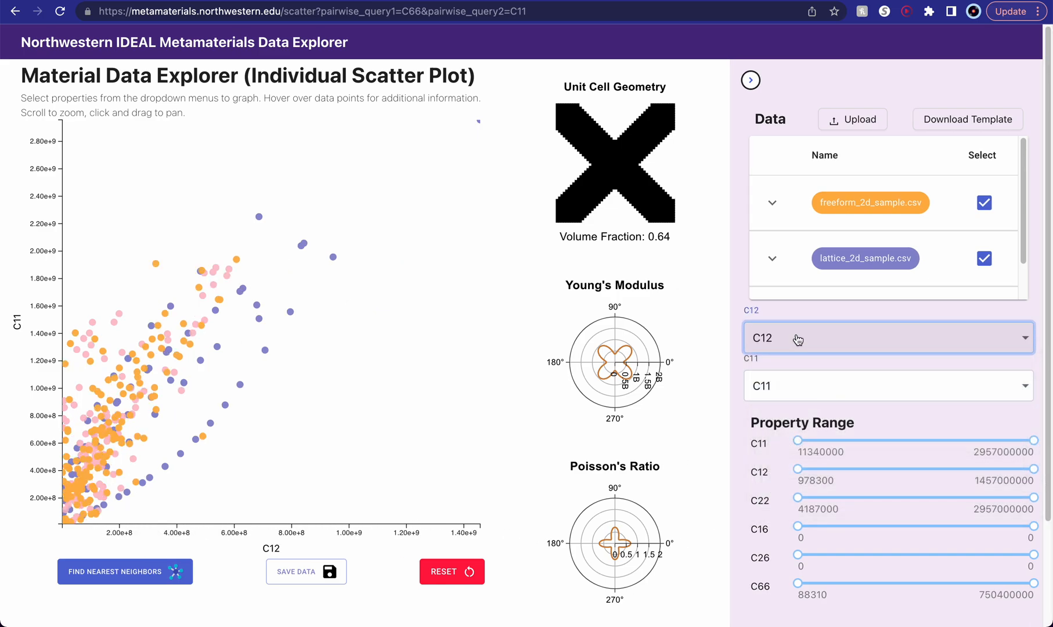
pyautogui.click(797, 340)
pyautogui.click(800, 423)
pyautogui.click(839, 339)
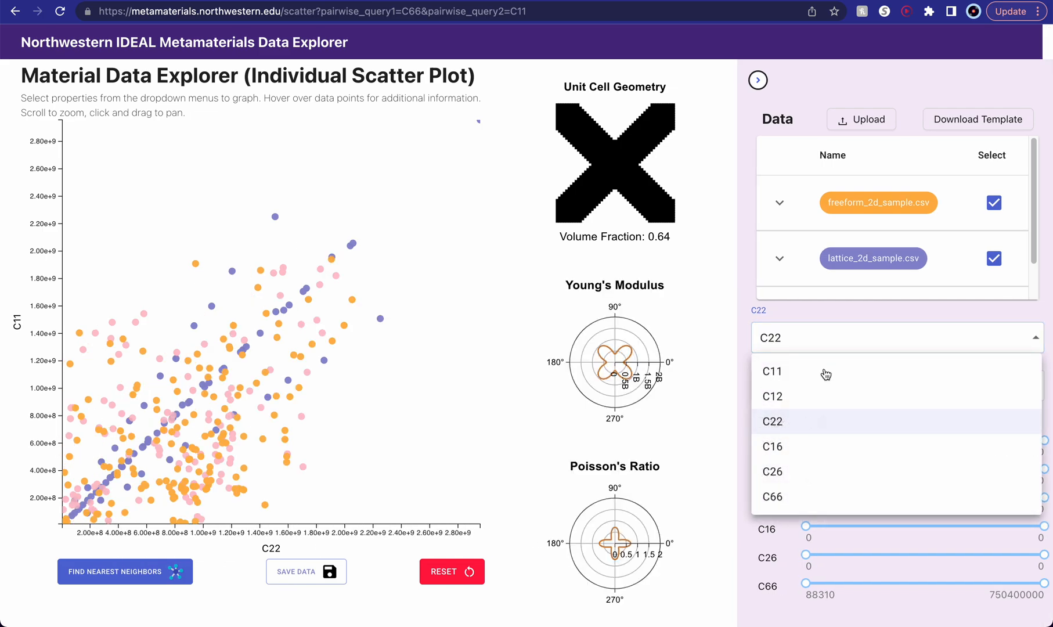
pyautogui.click(804, 429)
# - Plot C16 on the vertical axis and try C12 and C26 on the horizontal axis
pyautogui.click(839, 383)
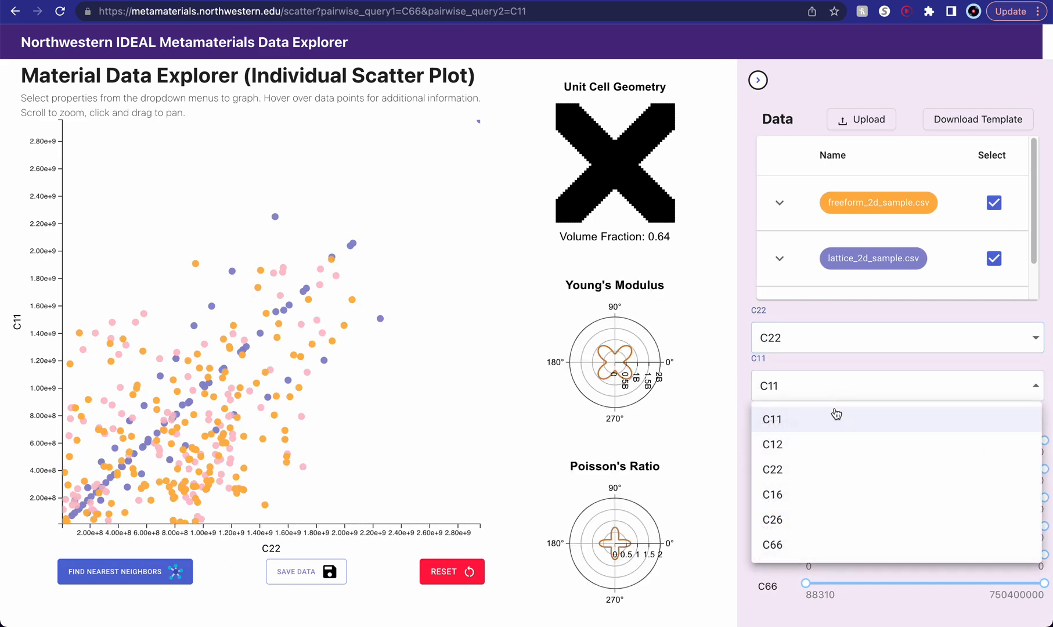
pyautogui.click(808, 496)
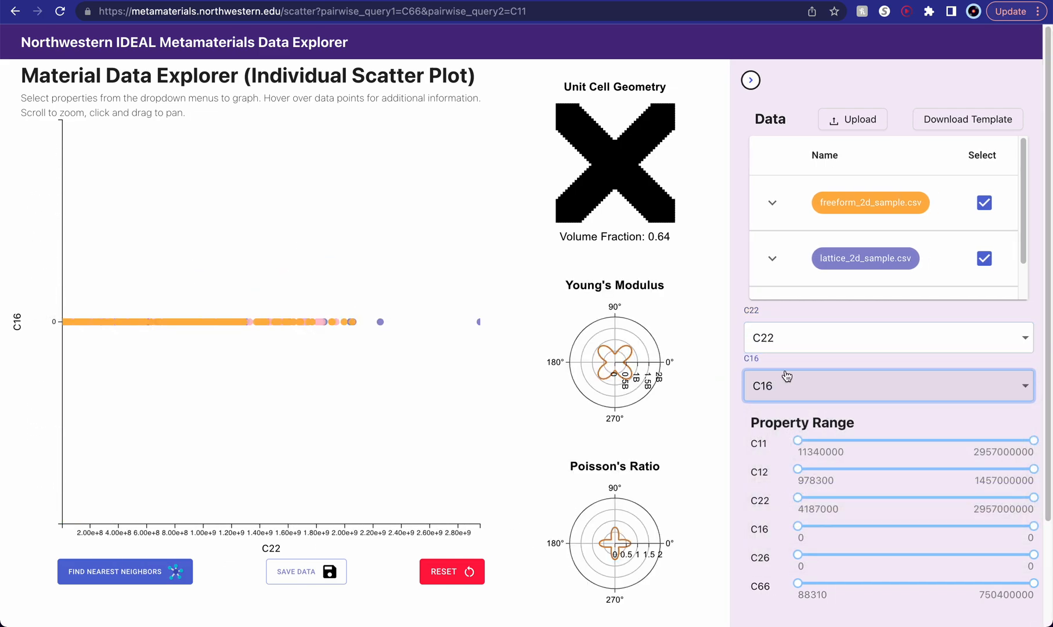
pyautogui.click(810, 347)
pyautogui.click(799, 401)
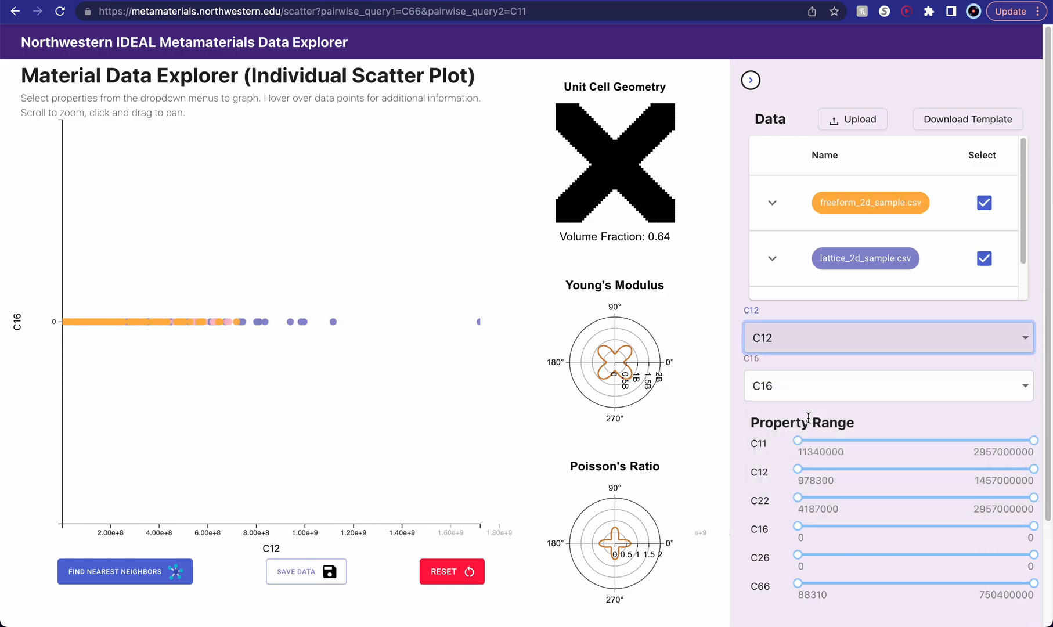
pyautogui.click(823, 340)
pyautogui.click(783, 472)
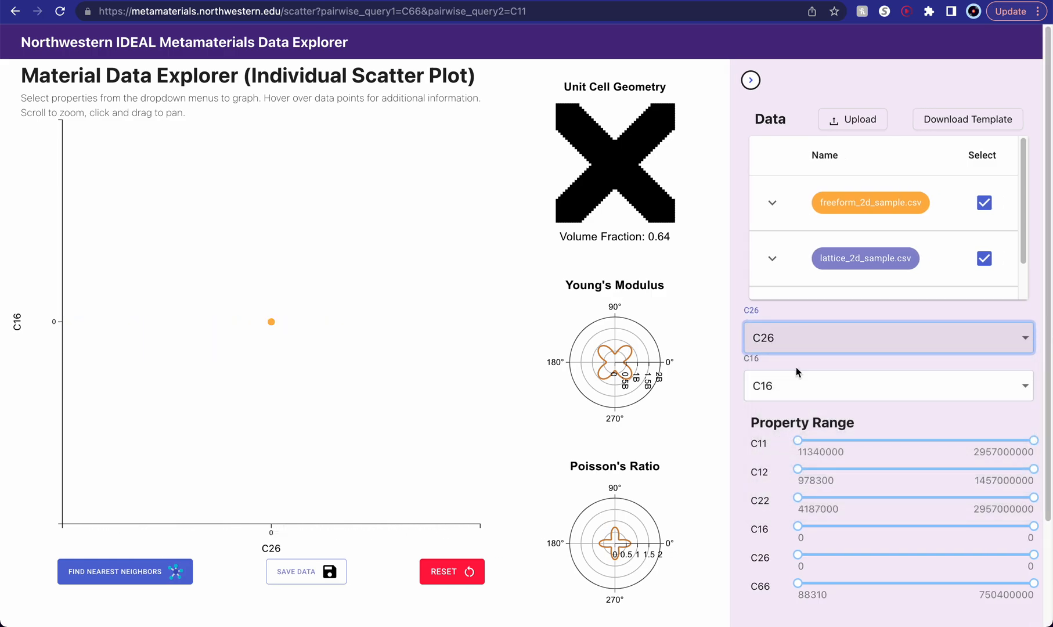
# - Set the scatter plot's horizontal axis to C11 and its vertical axis to C22
pyautogui.click(795, 347)
pyautogui.click(794, 375)
pyautogui.click(806, 379)
pyautogui.click(801, 472)
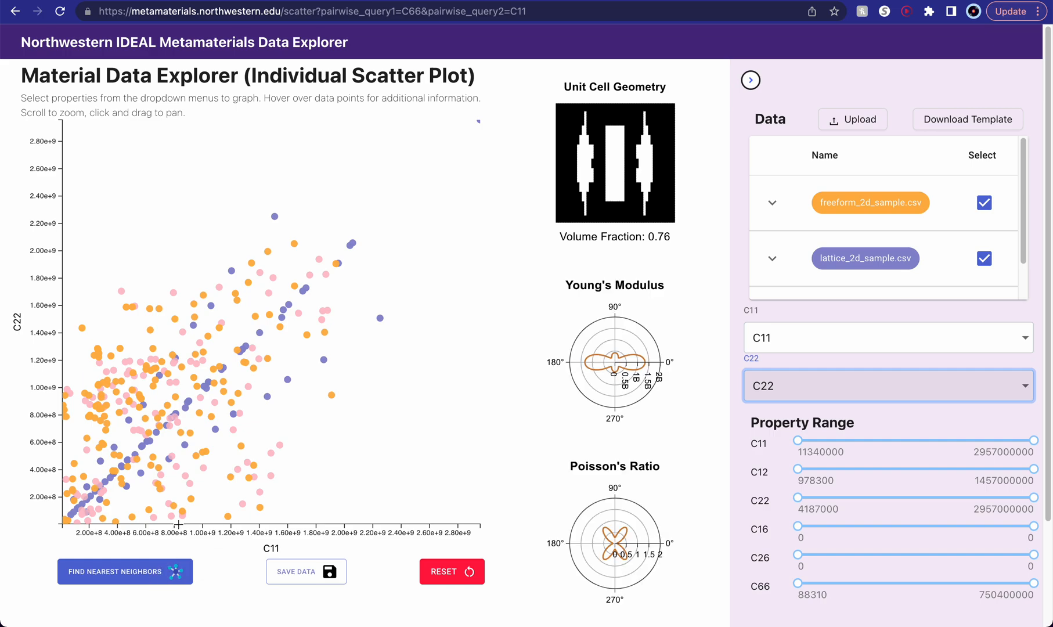
# - Find the nearest neighbors of the lattice_2d_sample.csv point at C11 1.4560e+9, C22 9.3510e+8, moving the results clear of the plotted points
pyautogui.moveTo(267, 397)
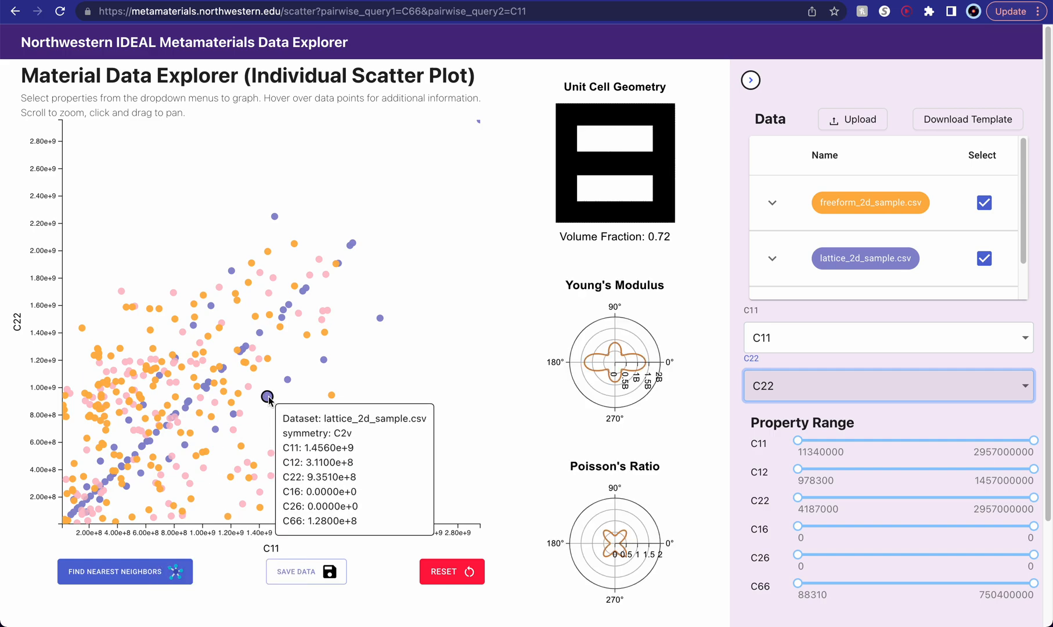
pyautogui.click(268, 397)
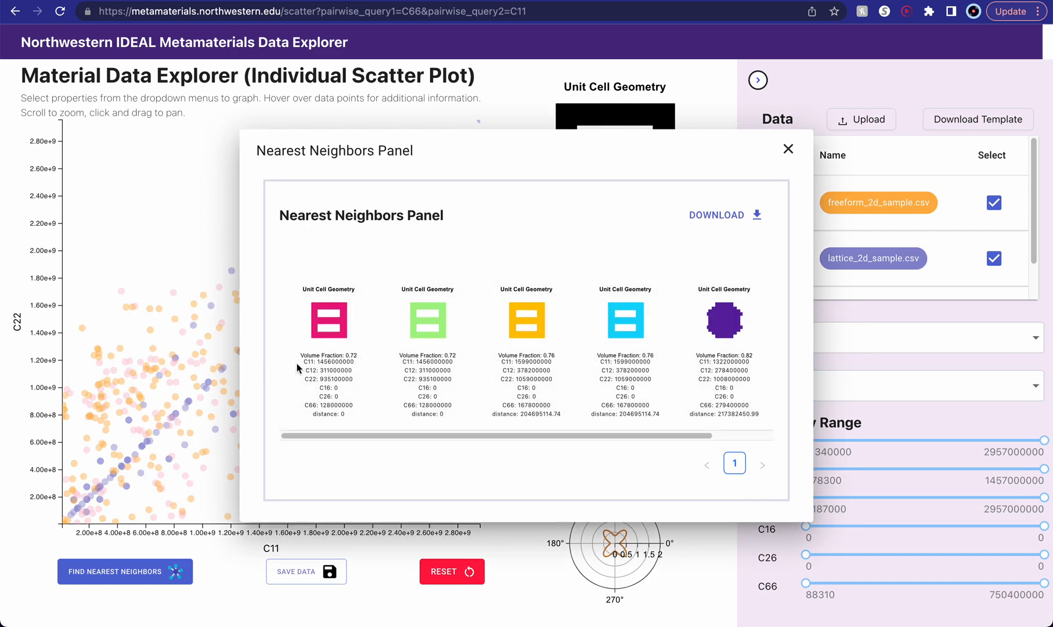
pyautogui.hscroll(3, 508, 355)
pyautogui.hscroll(-3, 507, 351)
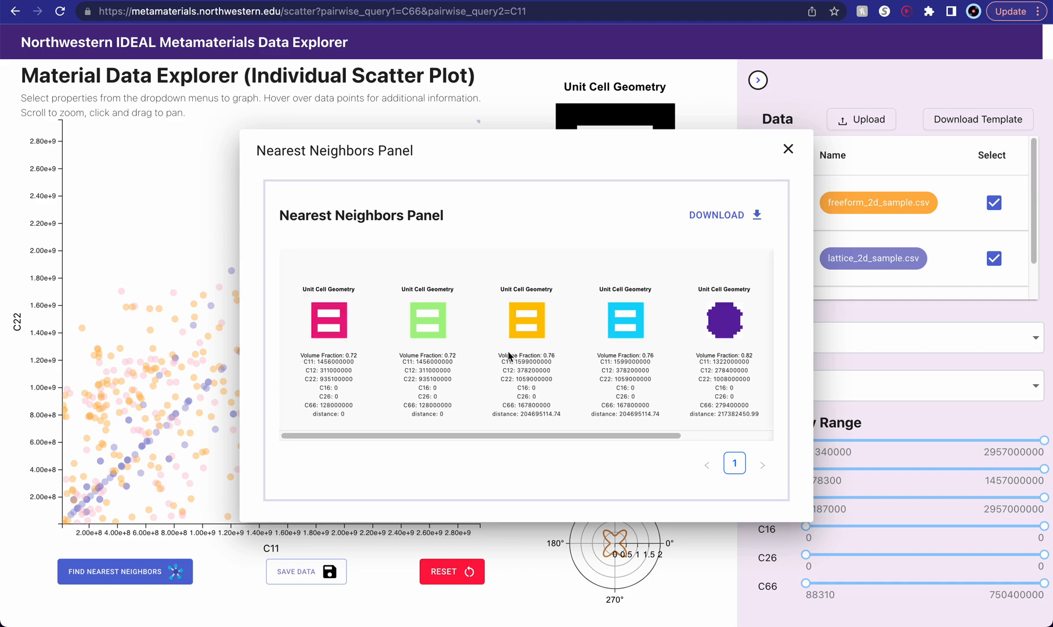
pyautogui.moveTo(456, 148); pyautogui.dragTo(638, 123)
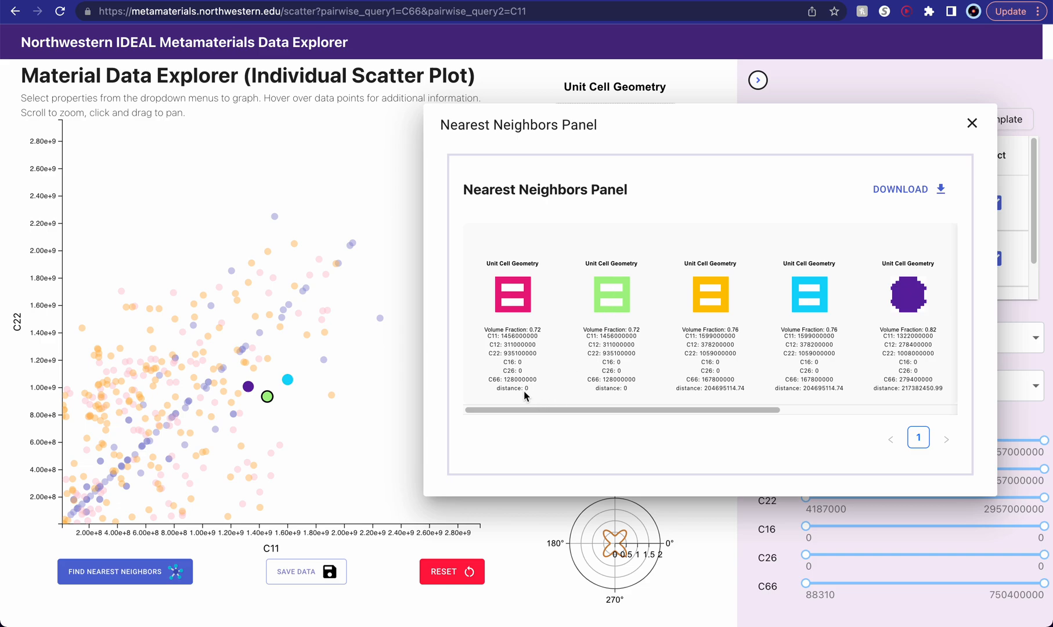
pyautogui.moveTo(529, 390); pyautogui.dragTo(502, 389)
# - Download the nearest neighbors, view the 5_nearest_neighbors file in Excel and return to the data explorer
pyautogui.click(929, 186)
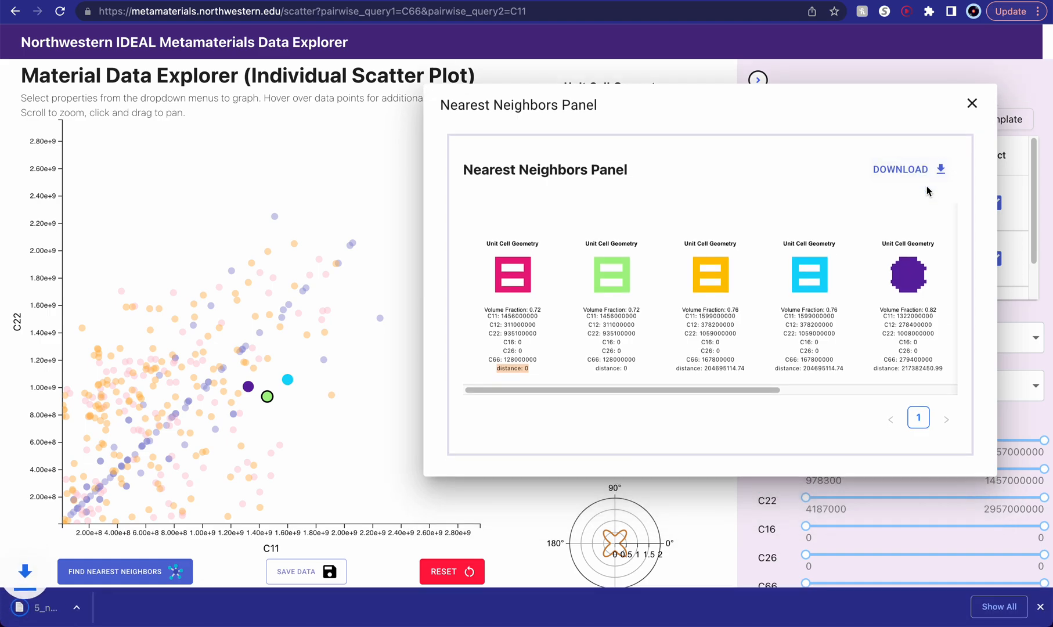
pyautogui.click(75, 616)
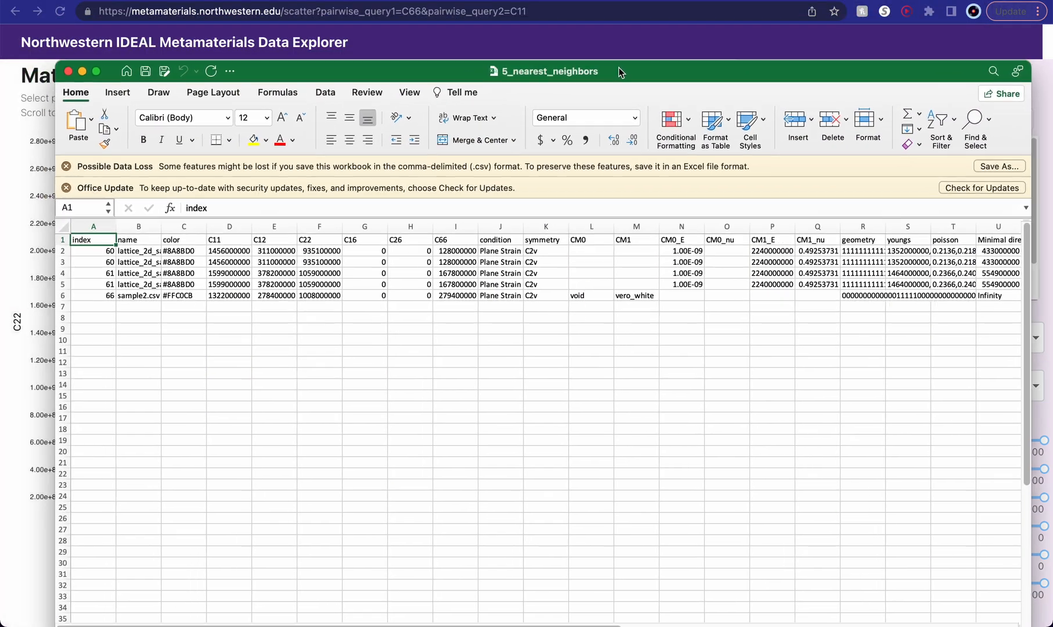
pyautogui.click(114, 241)
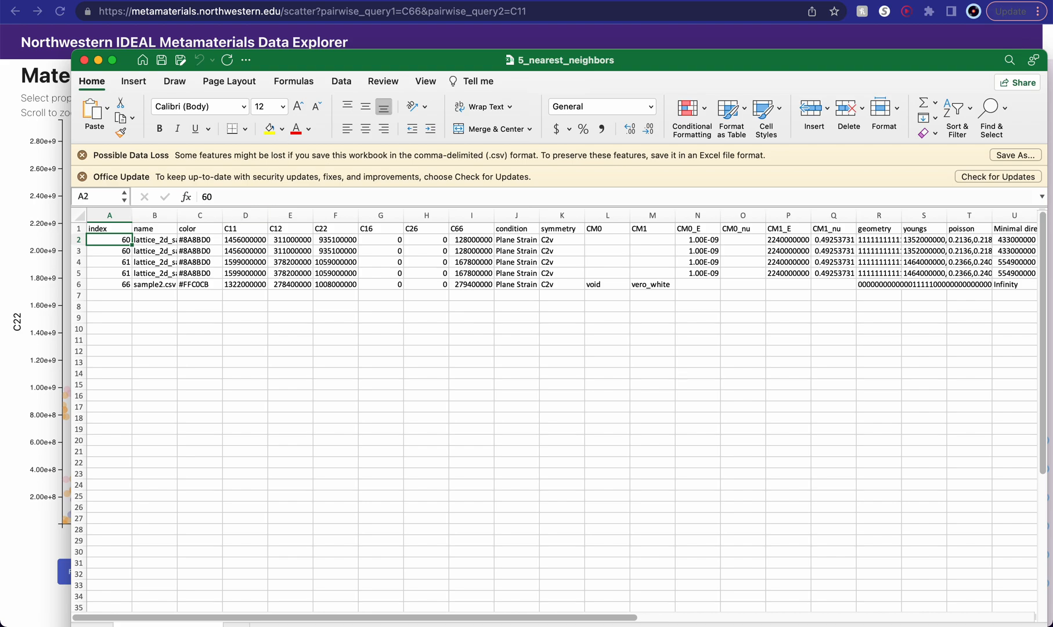
pyautogui.click(98, 60)
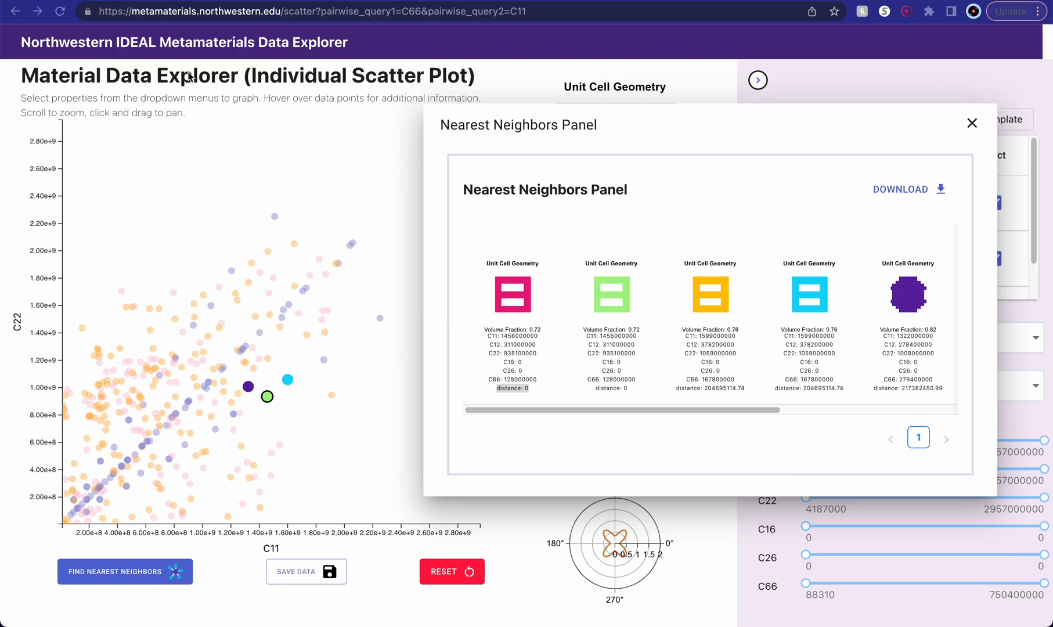
# - Close the nearest neighbors results and reset the scatter plot's neighbor highlighting
pyautogui.click(972, 123)
pyautogui.click(973, 123)
pyautogui.moveTo(241, 372)
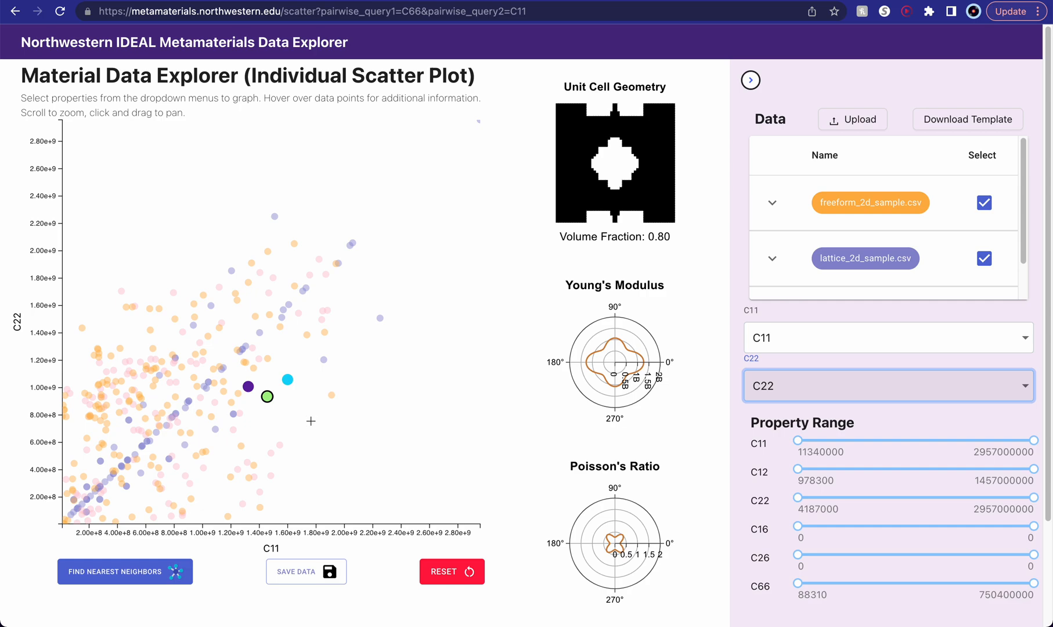
pyautogui.click(458, 584)
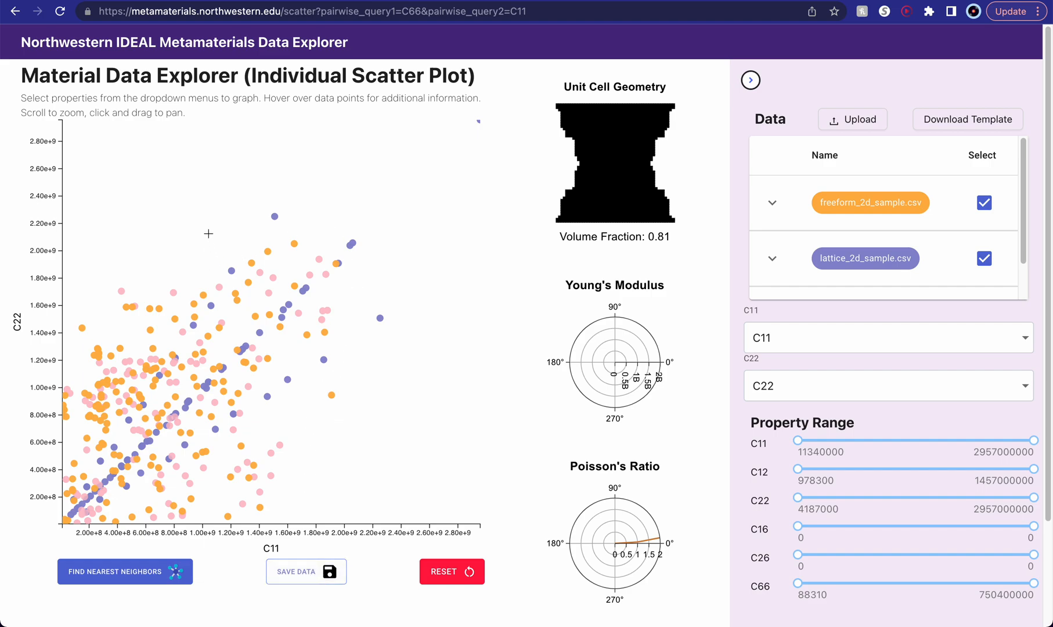
# - Box-select the points at about C11 1.1e9 to 2.3e9 and C22 1.3e9 to 2.3e9, and review their saved-data table
pyautogui.moveTo(211, 207); pyautogui.dragTo(390, 343)
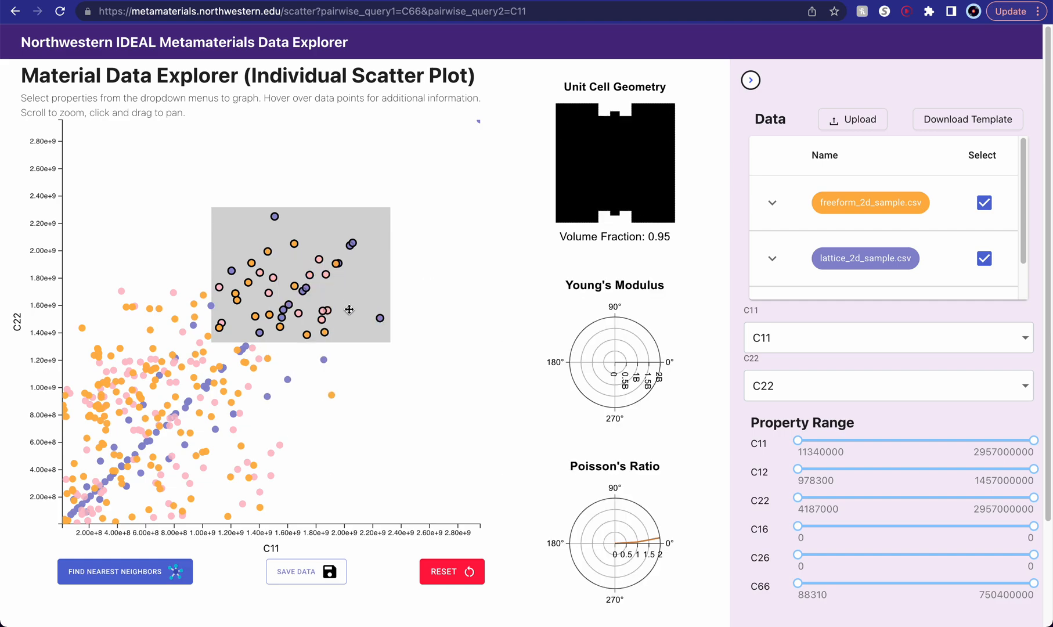
pyautogui.click(310, 572)
pyautogui.scroll(-5, 540, 376)
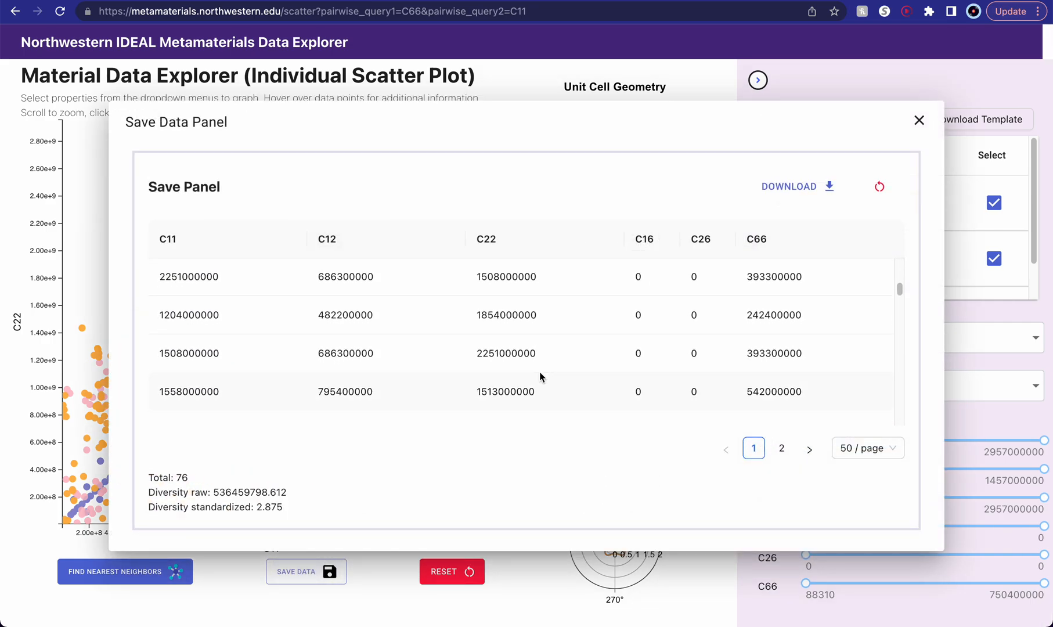
pyautogui.scroll(-3, 688, 389)
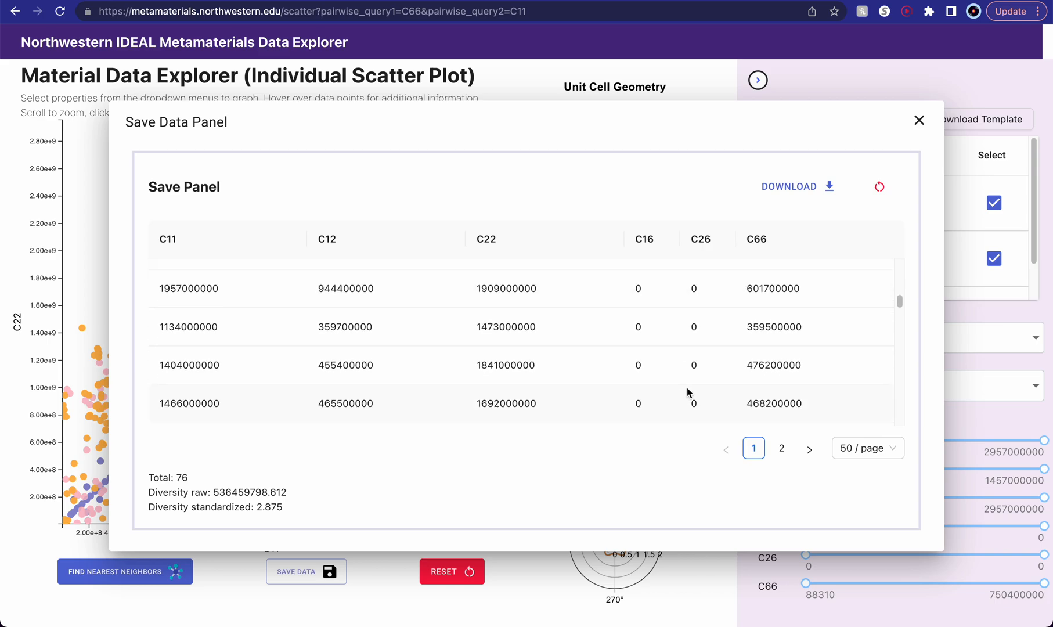
pyautogui.scroll(-5, 728, 364)
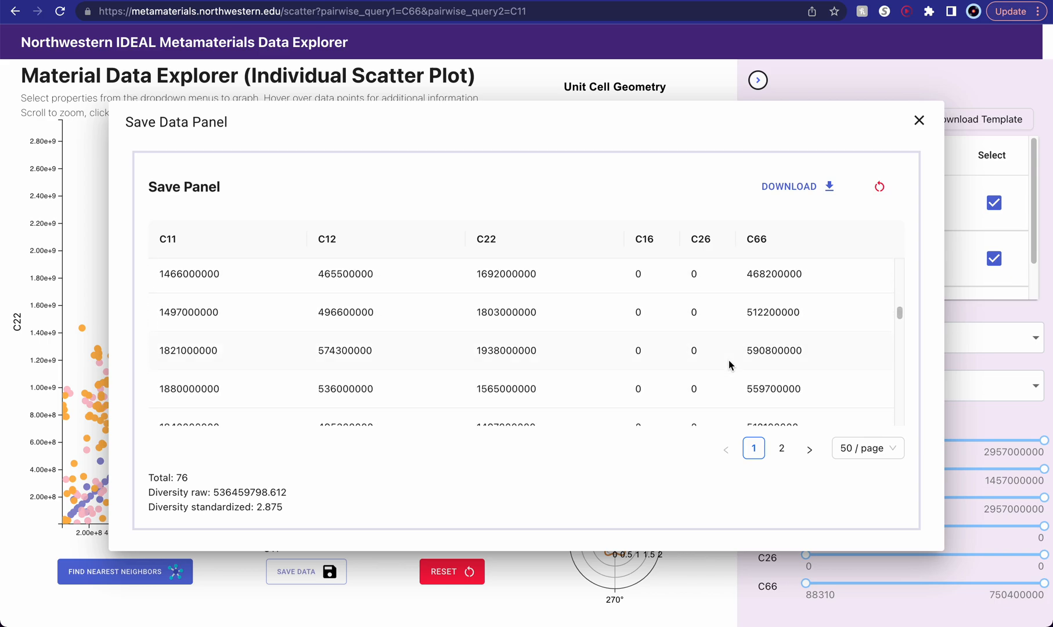
# - Download the selected points' data, look through page 2 of the table and close the Save Data Panel
pyautogui.click(823, 183)
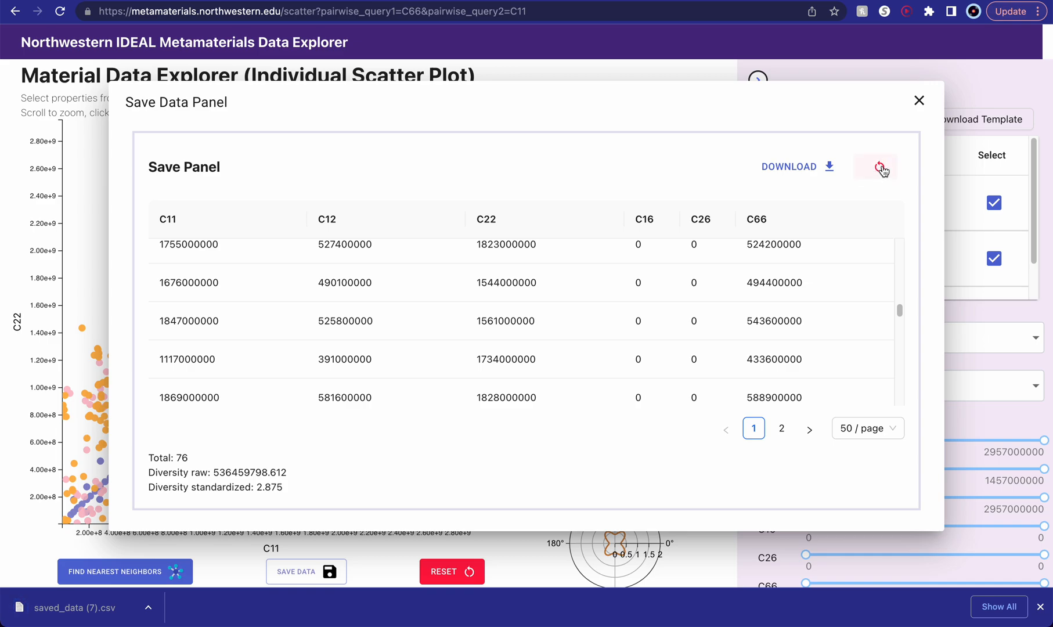
pyautogui.click(782, 429)
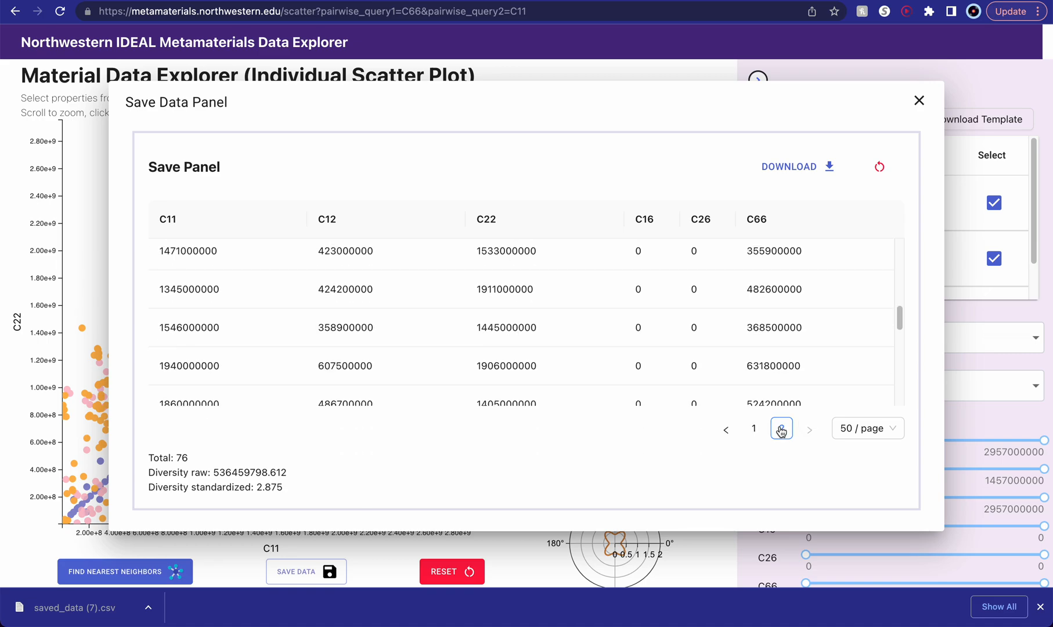
pyautogui.scroll(-10, 804, 350)
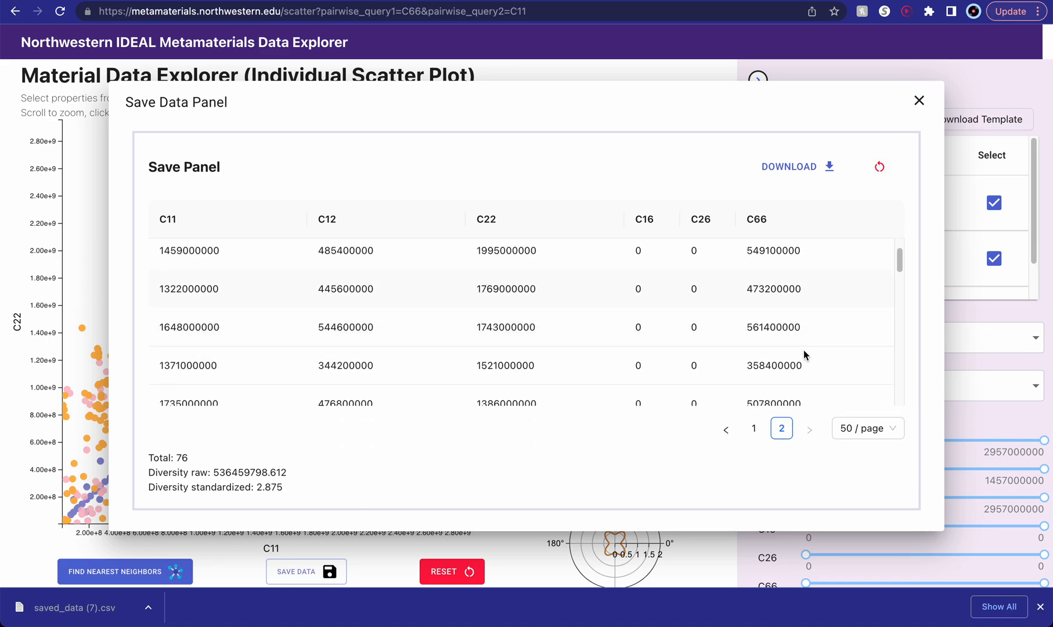
pyautogui.click(920, 103)
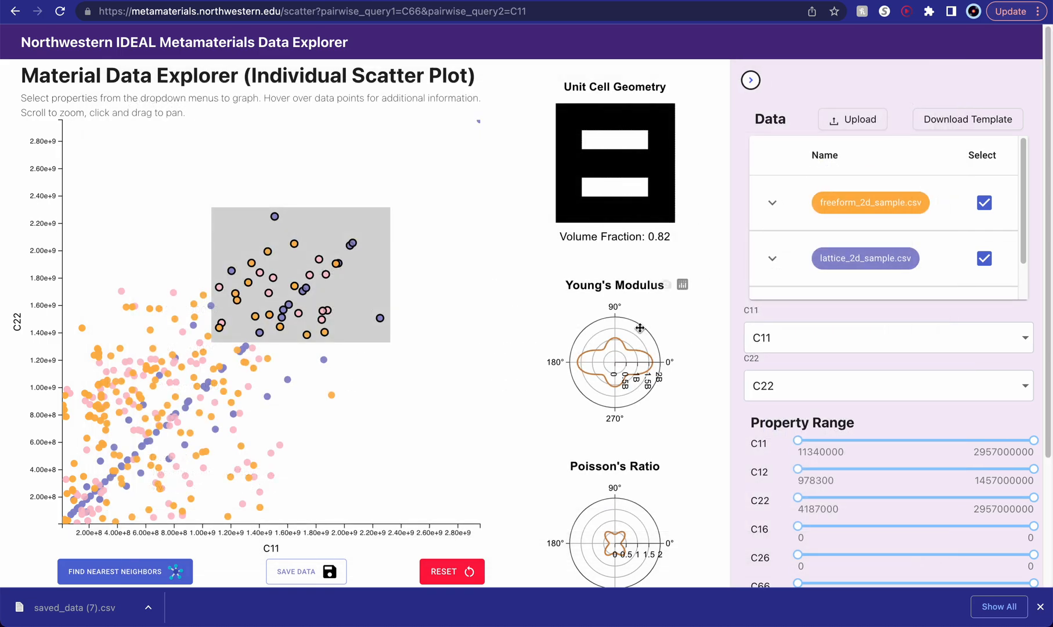
# - Open the downloaded saved_data (7) file in Excel, look across its row 8 columns and close the workbook
pyautogui.scroll(-1, 588, 396)
pyautogui.scroll(-1, 588, 396)
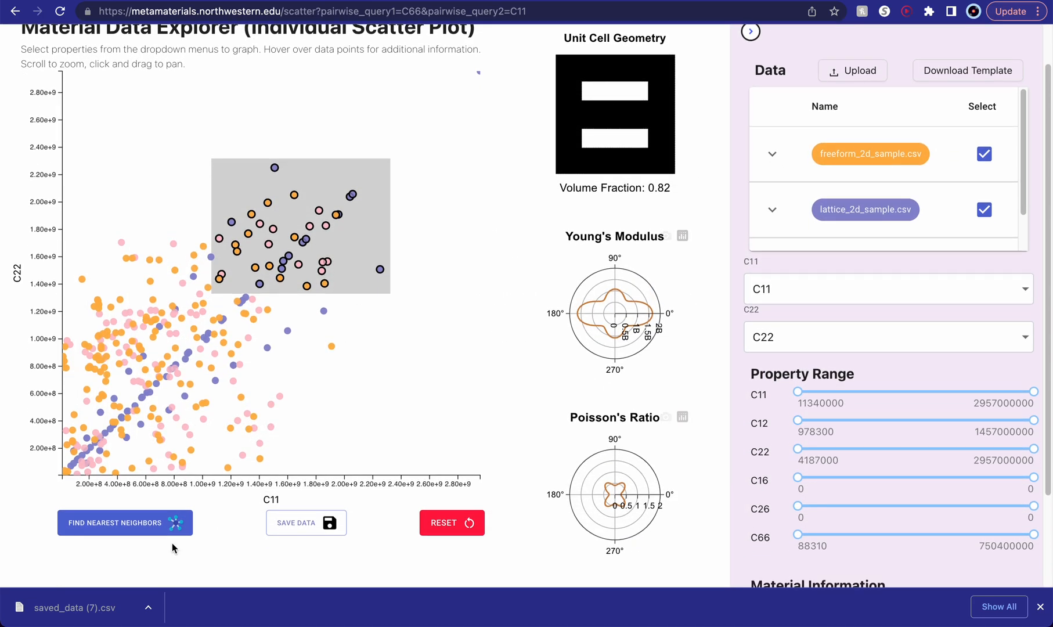
pyautogui.click(81, 616)
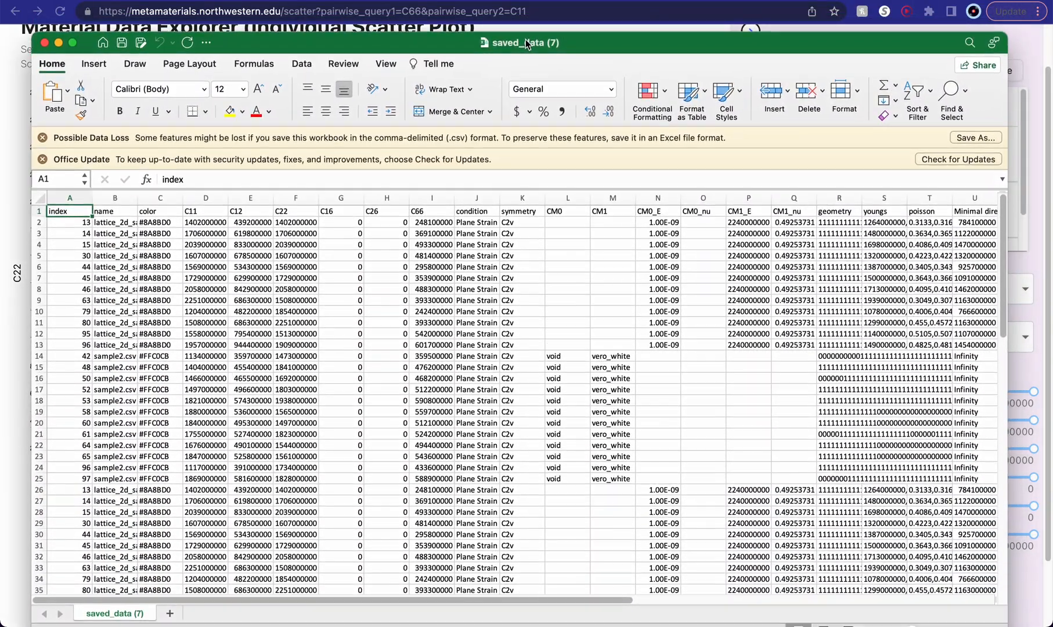
pyautogui.moveTo(525, 45); pyautogui.dragTo(529, 38)
pyautogui.click(72, 286)
pyautogui.moveTo(72, 286); pyautogui.dragTo(987, 283)
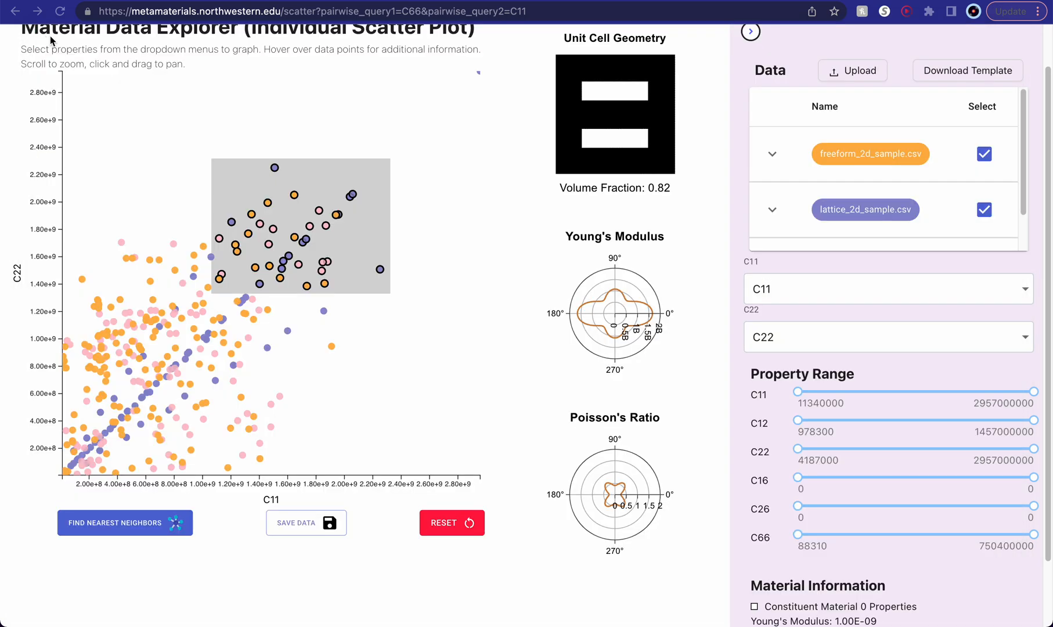
pyautogui.click(47, 36)
# - Reset the highlighted points in the individual scatter plot and return to the pairwise plot overview
pyautogui.scroll(-2, 646, 519)
pyautogui.scroll(3, 646, 519)
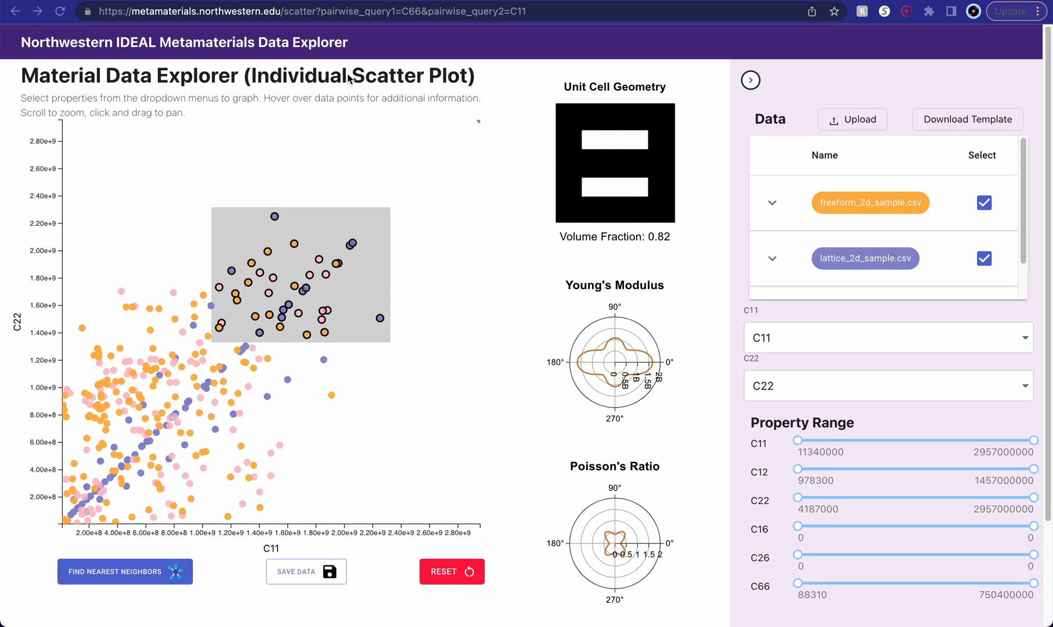
pyautogui.tripleClick(347, 74)
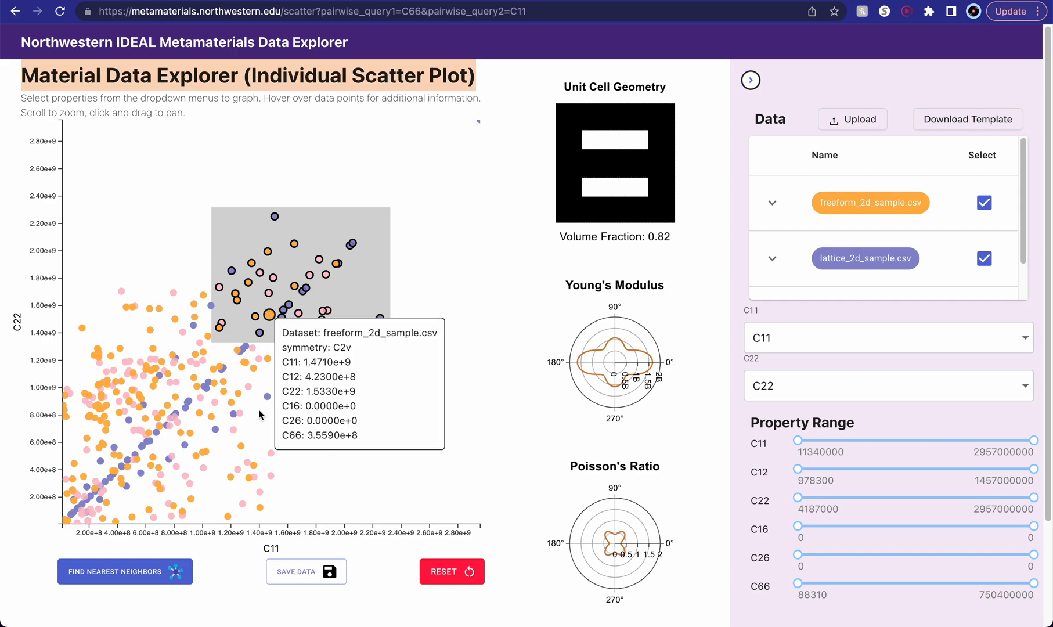
pyautogui.click(450, 572)
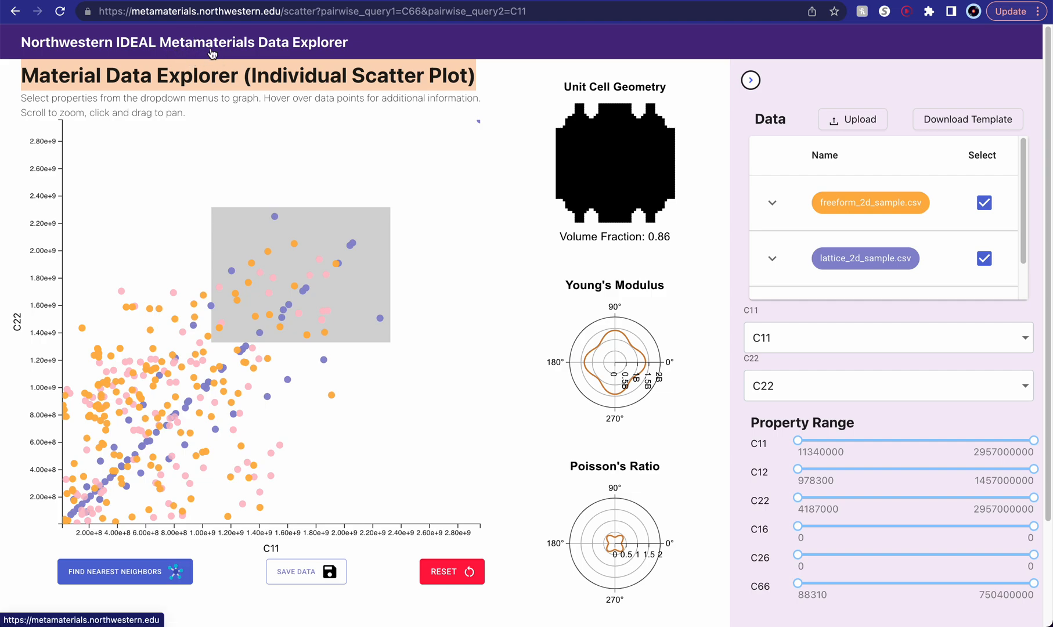
pyautogui.click(176, 48)
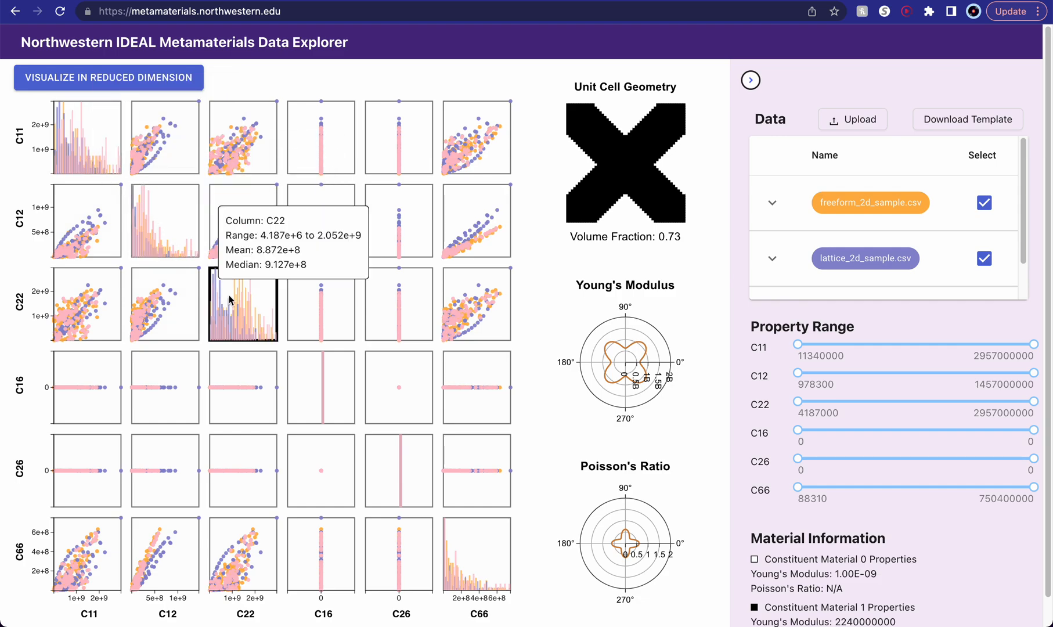
# - Open the C11 histogram from the pairwise plot matrix and switch the plotted property to C12
pyautogui.click(101, 123)
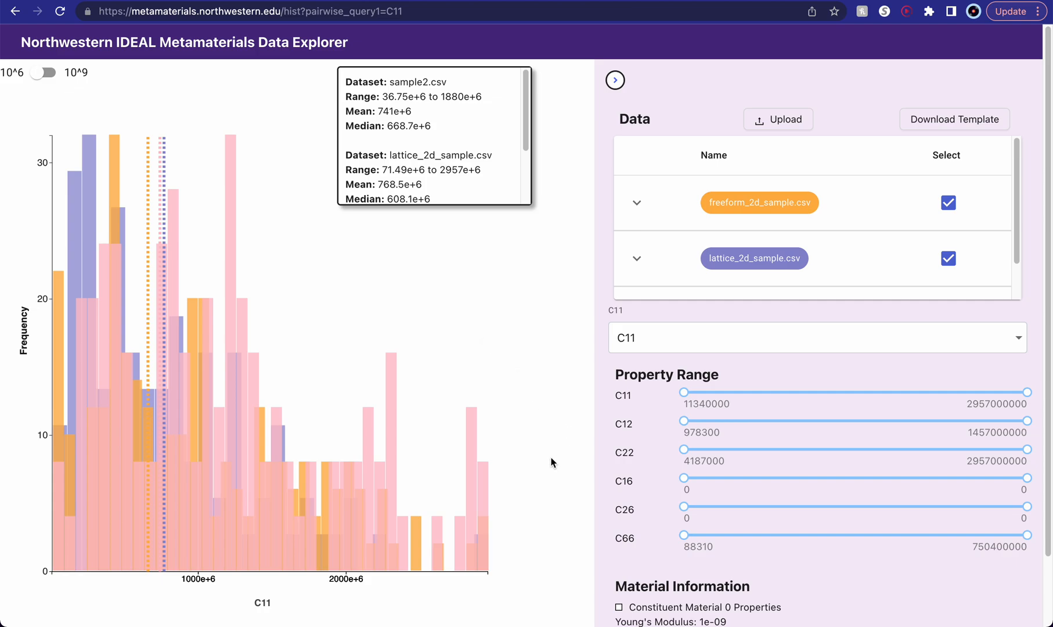
pyautogui.click(652, 342)
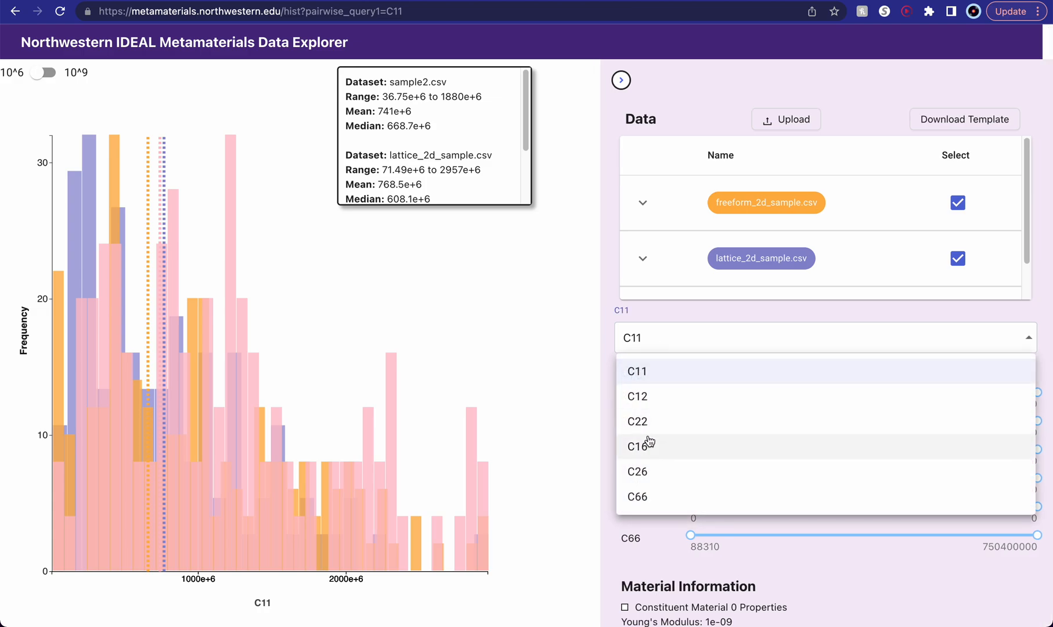
pyautogui.click(649, 443)
pyautogui.click(658, 342)
pyautogui.click(646, 407)
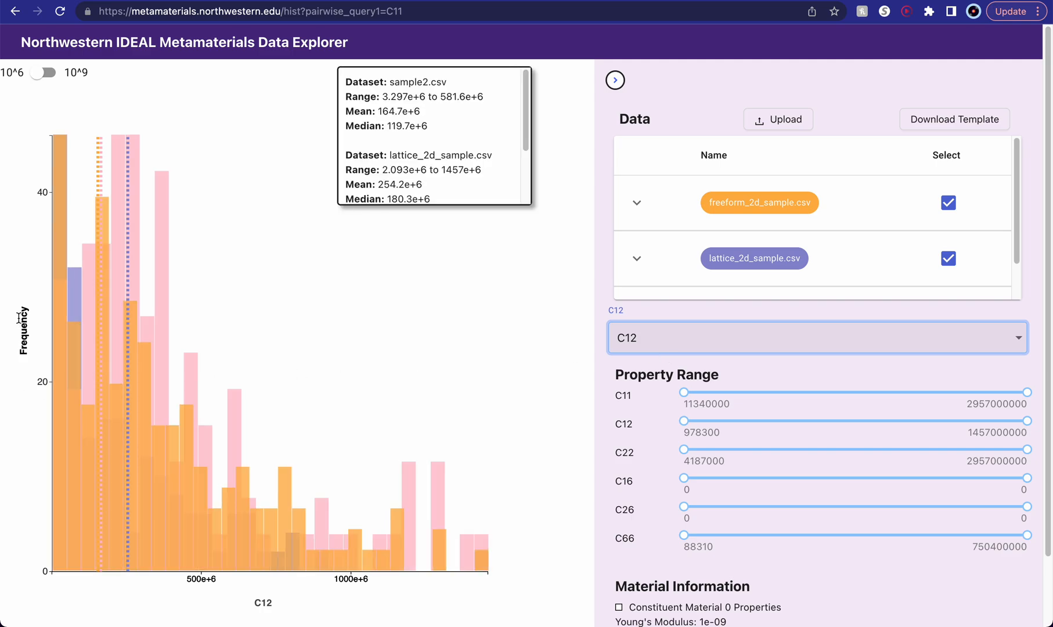
pyautogui.click(255, 609)
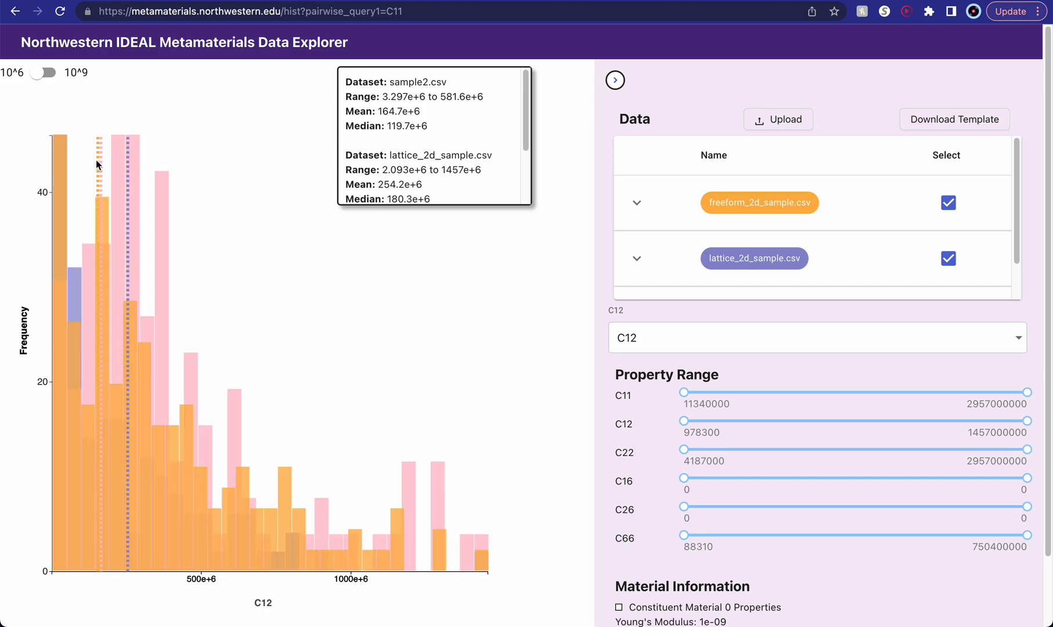
# - View the C12 histogram's dotted lines up close, and switch the plotted property to C16 and back to C11
pyautogui.scroll(3, 95, 160)
pyautogui.hscroll(-2, 95, 159)
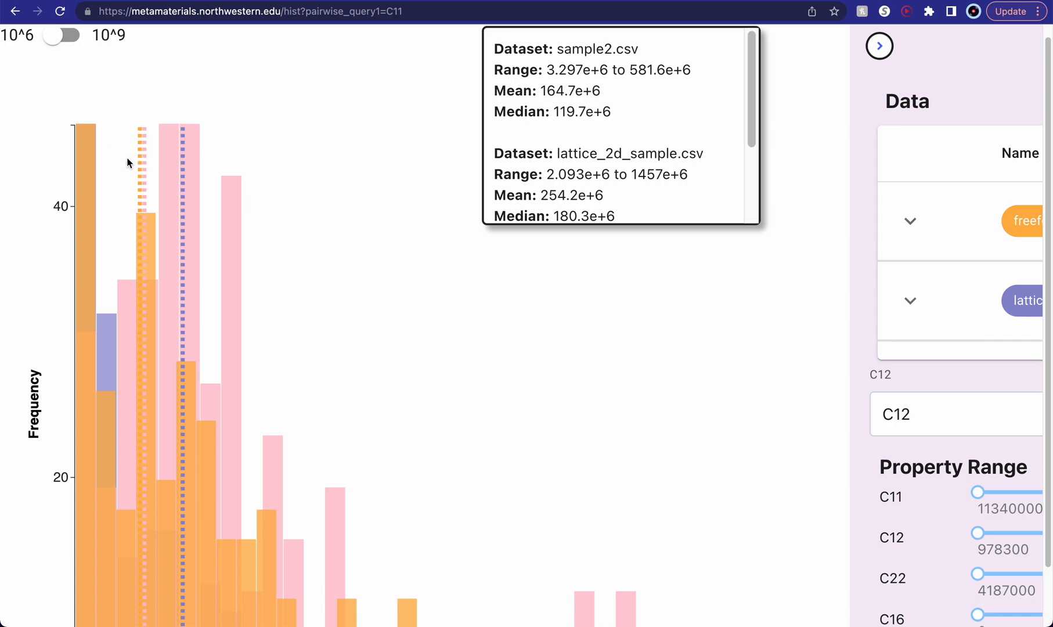
pyautogui.scroll(-3, 128, 162)
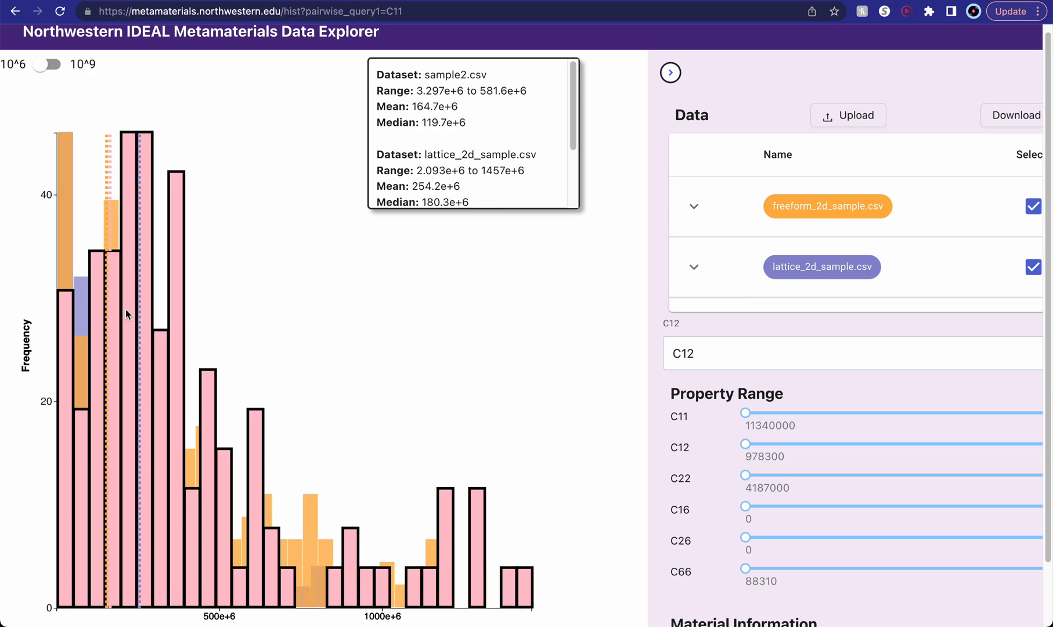
pyautogui.click(728, 353)
pyautogui.click(723, 464)
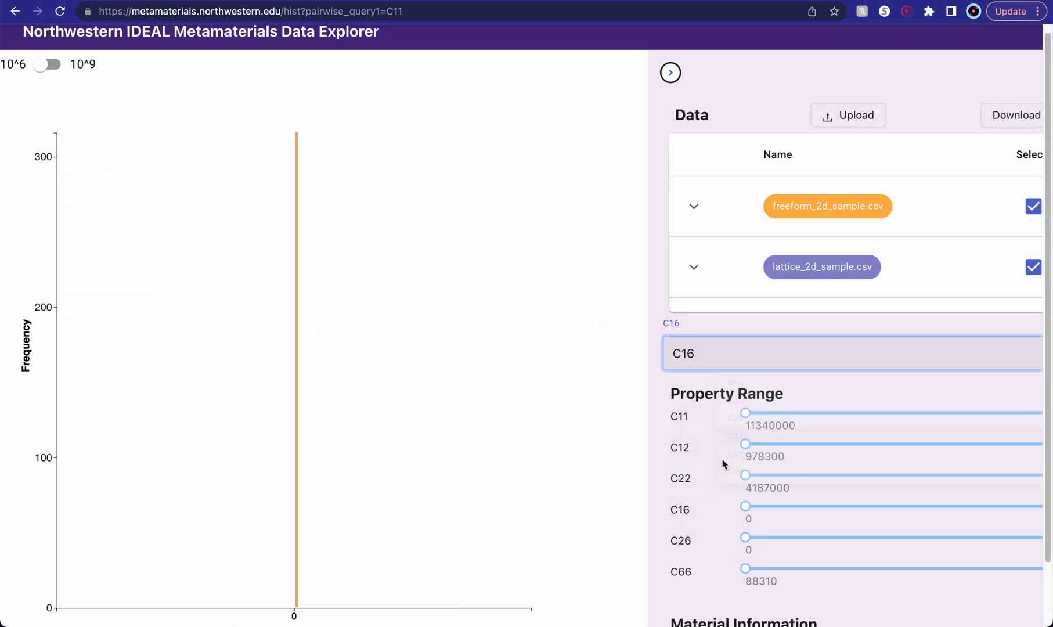
pyautogui.click(747, 366)
pyautogui.click(729, 392)
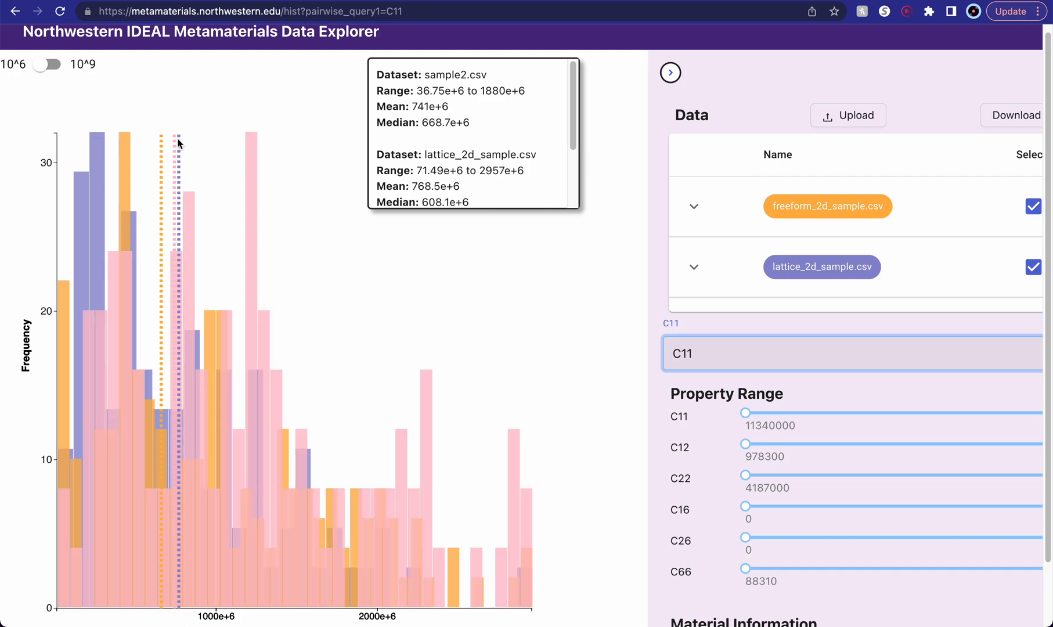
# - Hide the sample2.csv dataset from the C11 histogram and show it again
pyautogui.scroll(-2, 794, 232)
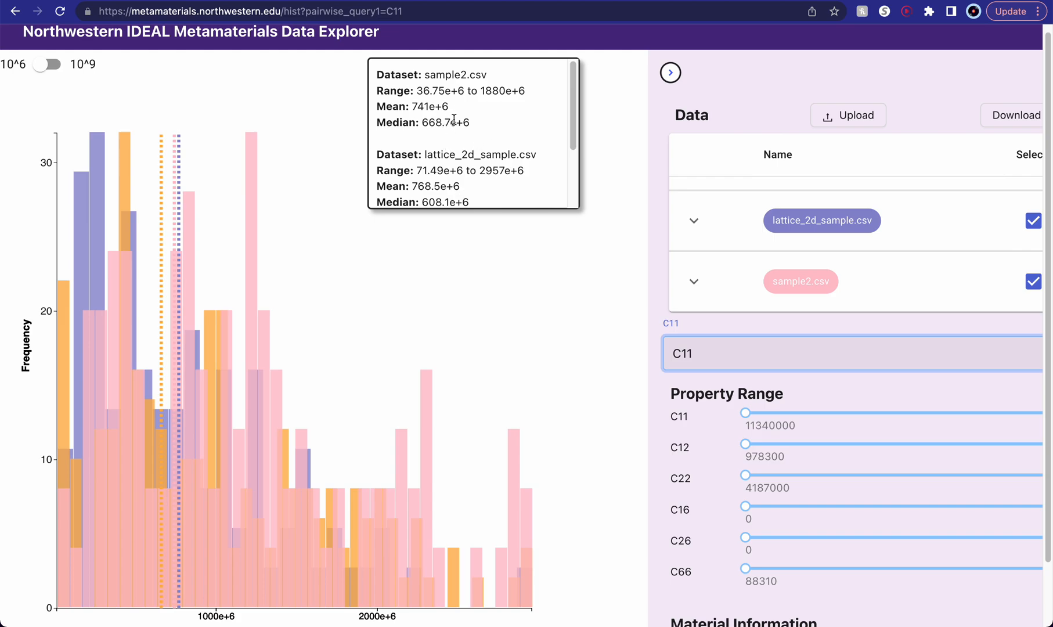
pyautogui.scroll(-2, 460, 164)
pyautogui.scroll(-2, 461, 166)
pyautogui.scroll(3, 461, 167)
pyautogui.hotkey('ctrl', '-')
pyautogui.scroll(-2, 410, 161)
pyautogui.scroll(3, 413, 166)
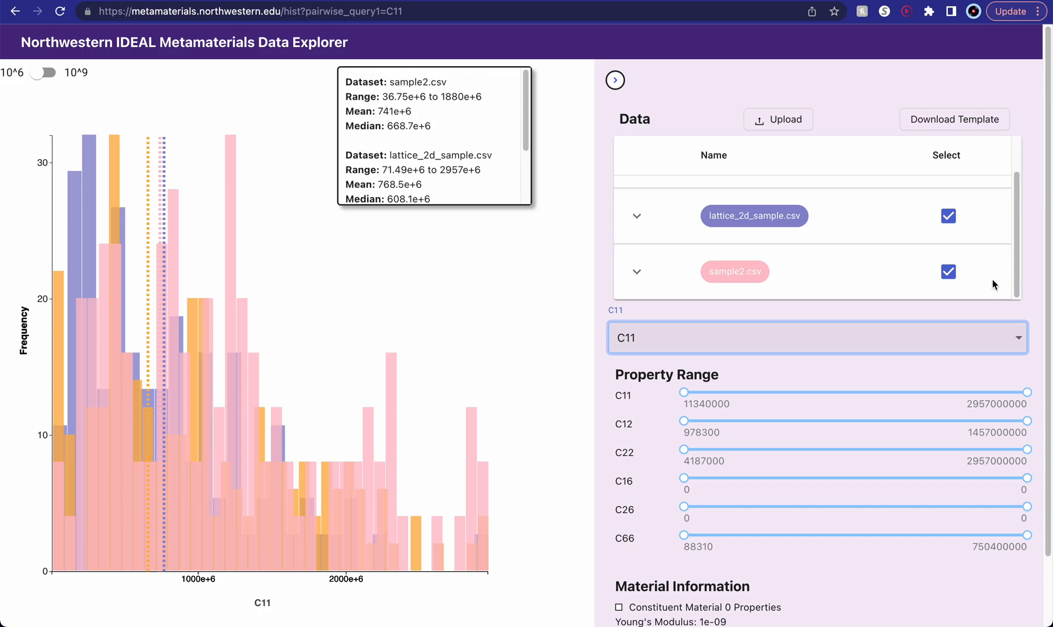
pyautogui.click(941, 279)
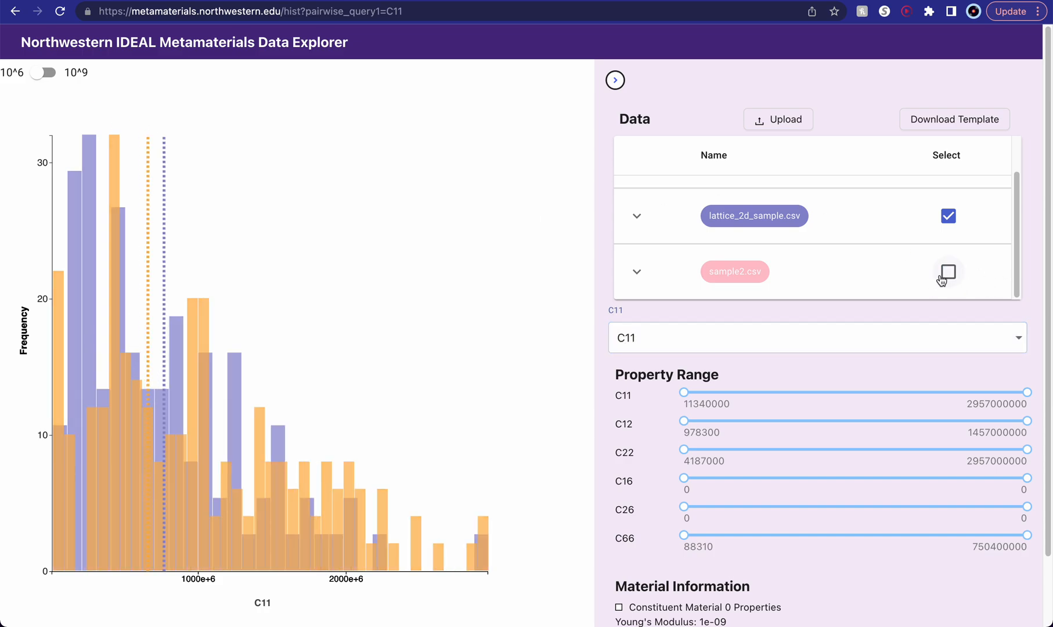
pyautogui.click(948, 272)
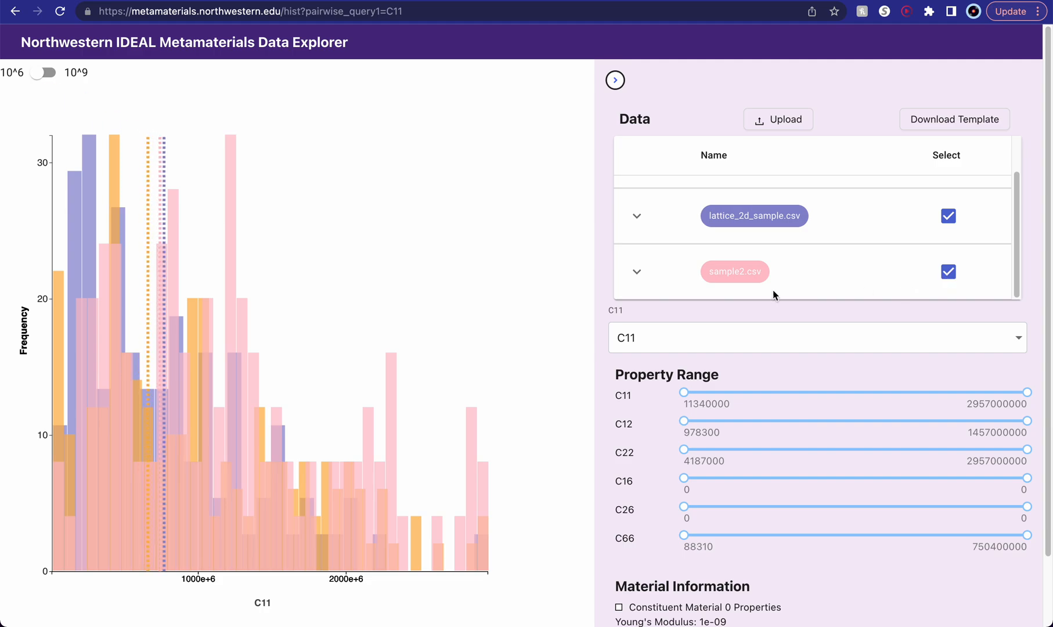
# - Examine the range, mean and median listed for each dataset in the C11 histogram's statistics box
pyautogui.moveTo(232, 319)
pyautogui.scroll(-1, 232, 321)
pyautogui.scroll(1, 329, 270)
pyautogui.scroll(-5, 477, 141)
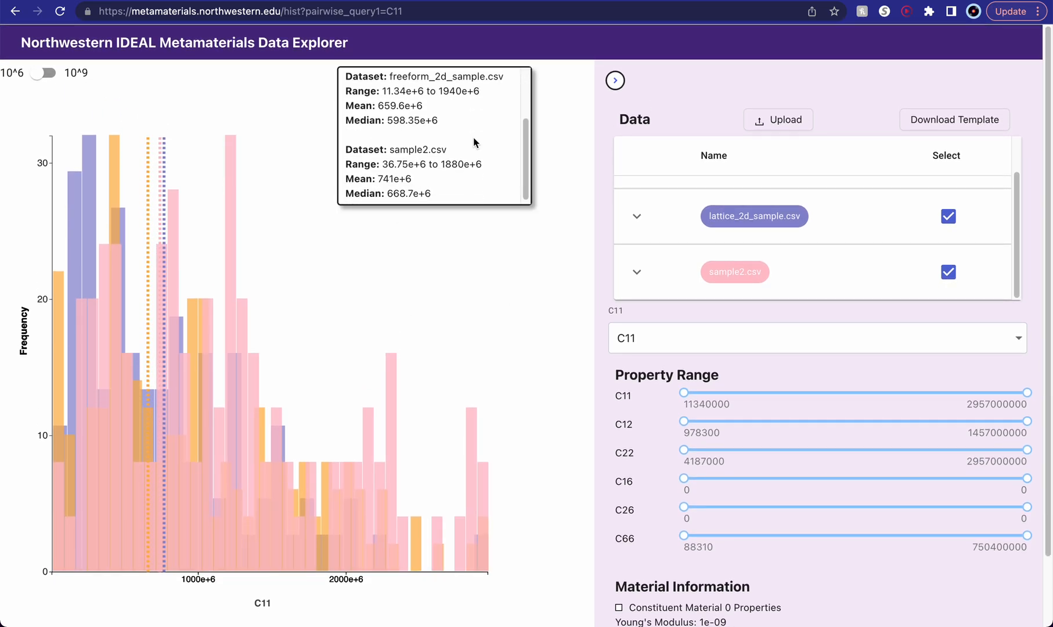
pyautogui.scroll(2, 464, 255)
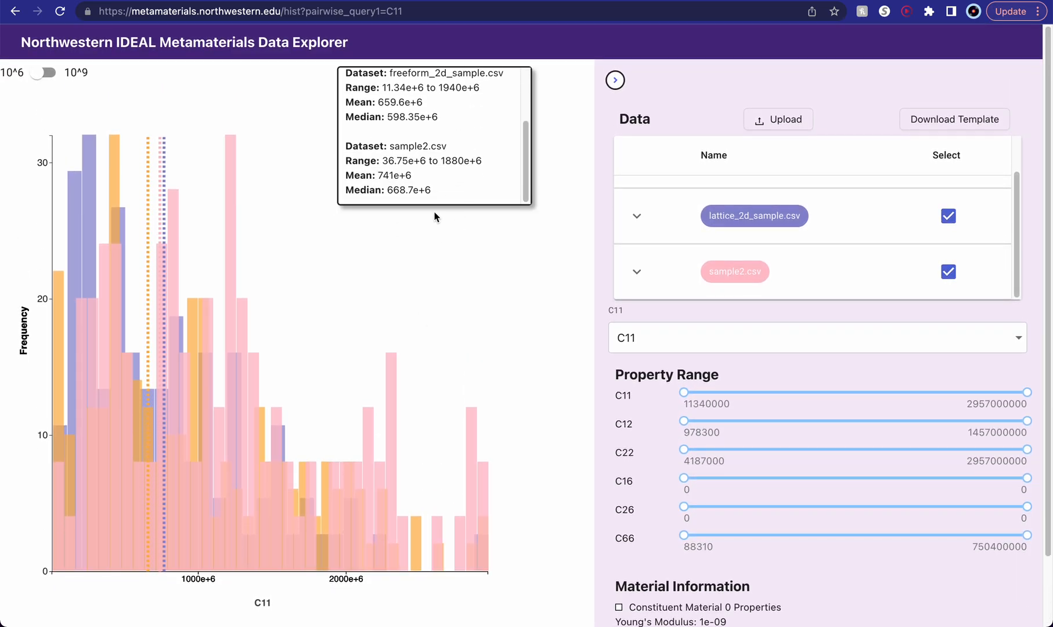
pyautogui.scroll(2, 451, 175)
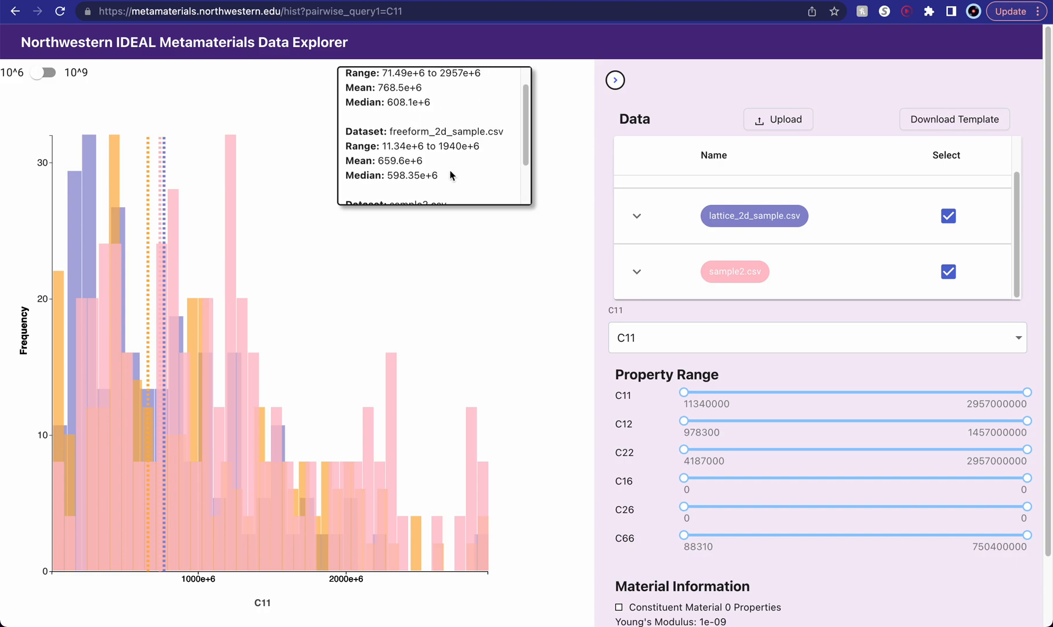
pyautogui.scroll(1, 460, 159)
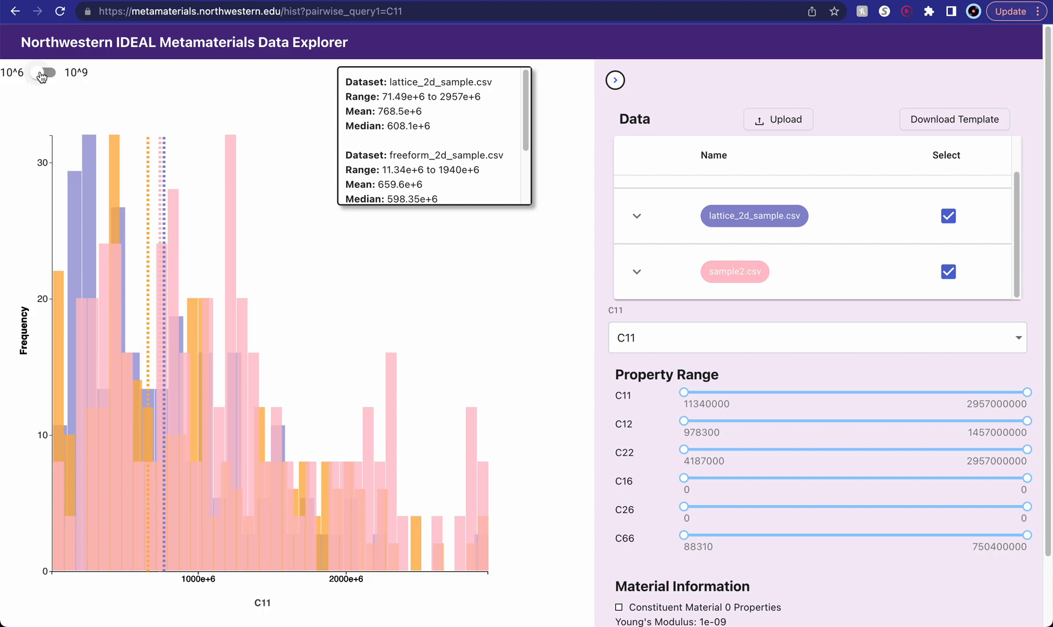
# - Switch the histogram's scale to 10^9 and back to 10^6, and review the material information
pyautogui.click(40, 74)
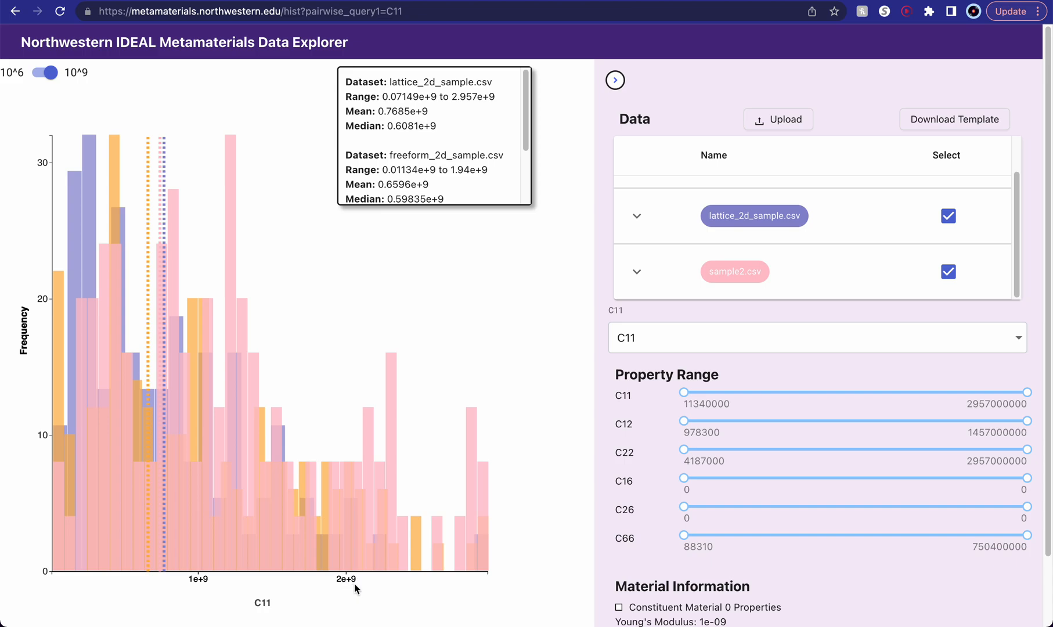
pyautogui.click(51, 76)
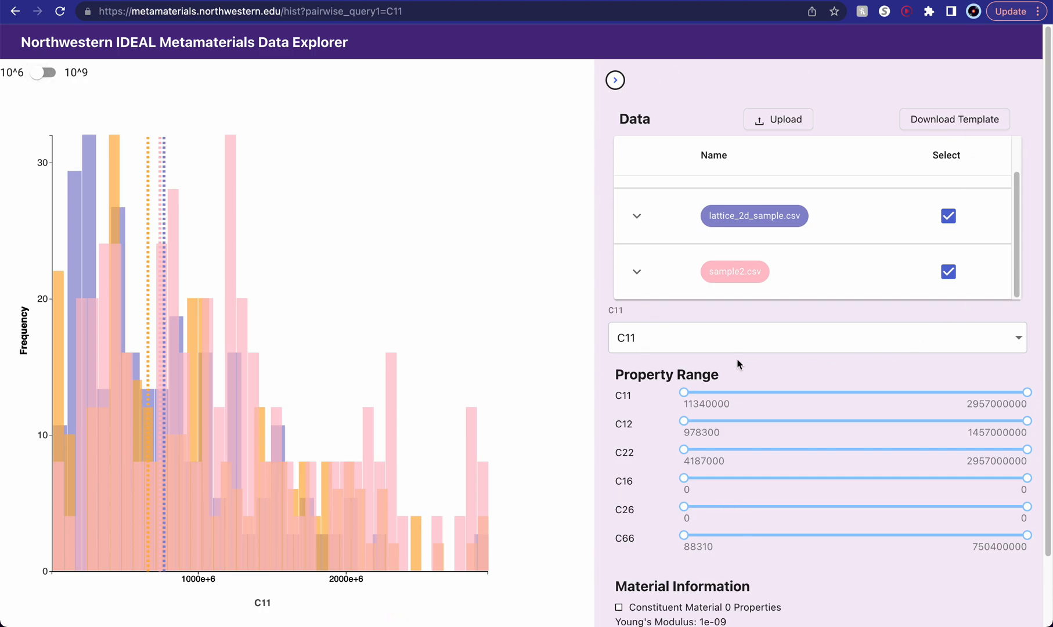
pyautogui.scroll(-2, 807, 498)
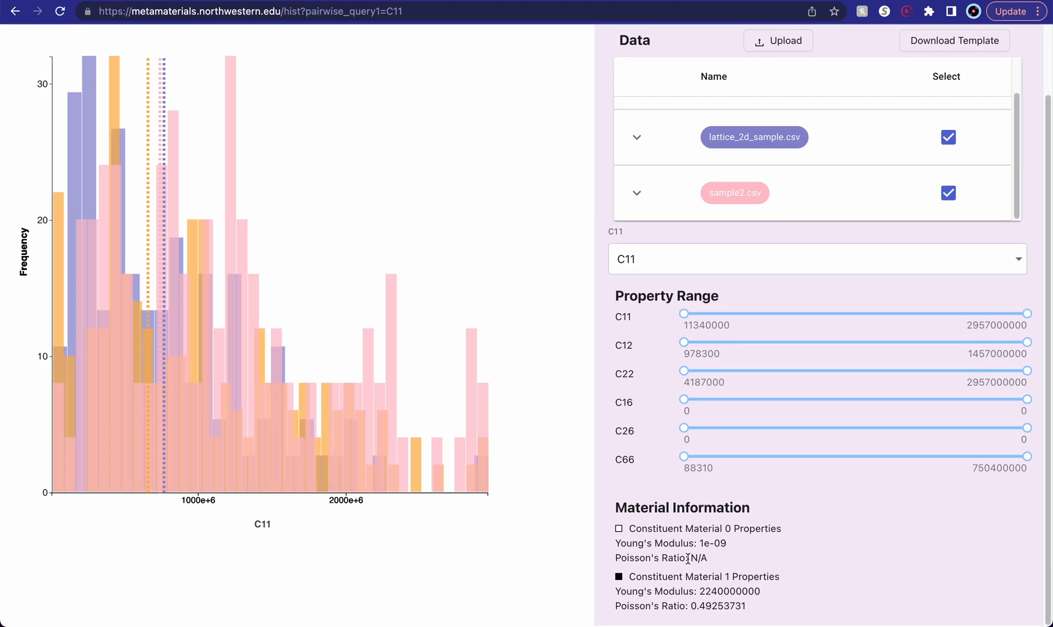
pyautogui.scroll(2, 679, 272)
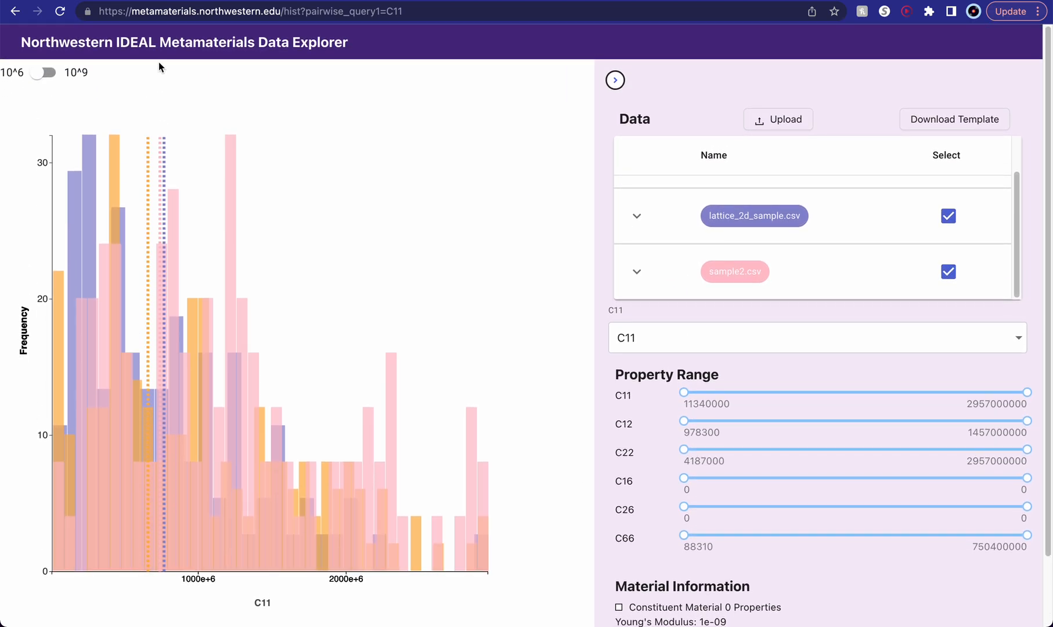
# - Return to the pairwise plot overview and open the reduced-dimension UMAP visualization of the datasets
pyautogui.click(152, 47)
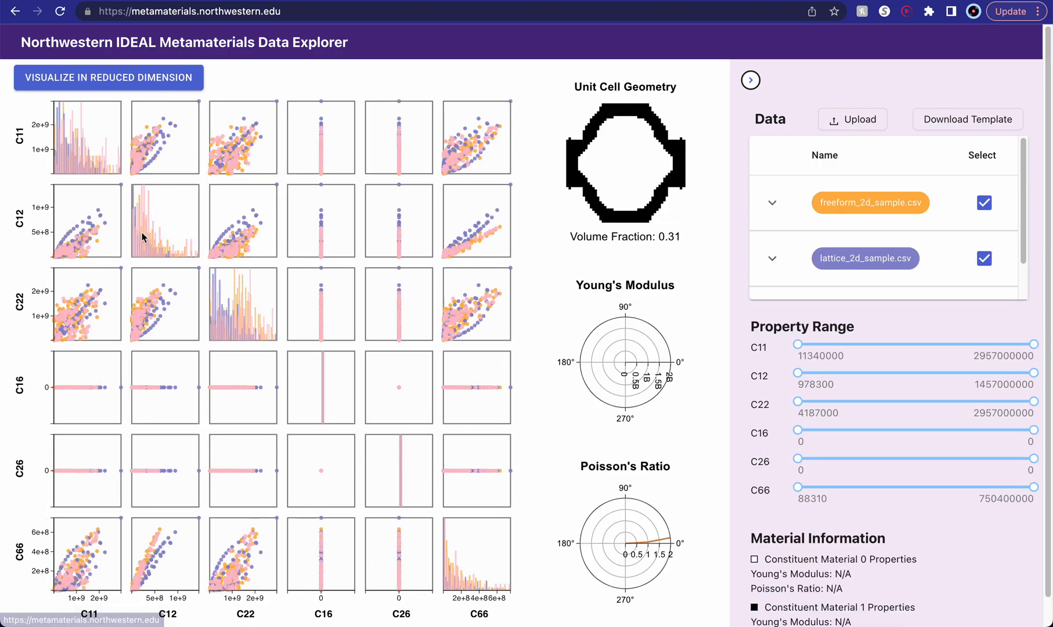
pyautogui.moveTo(472, 578)
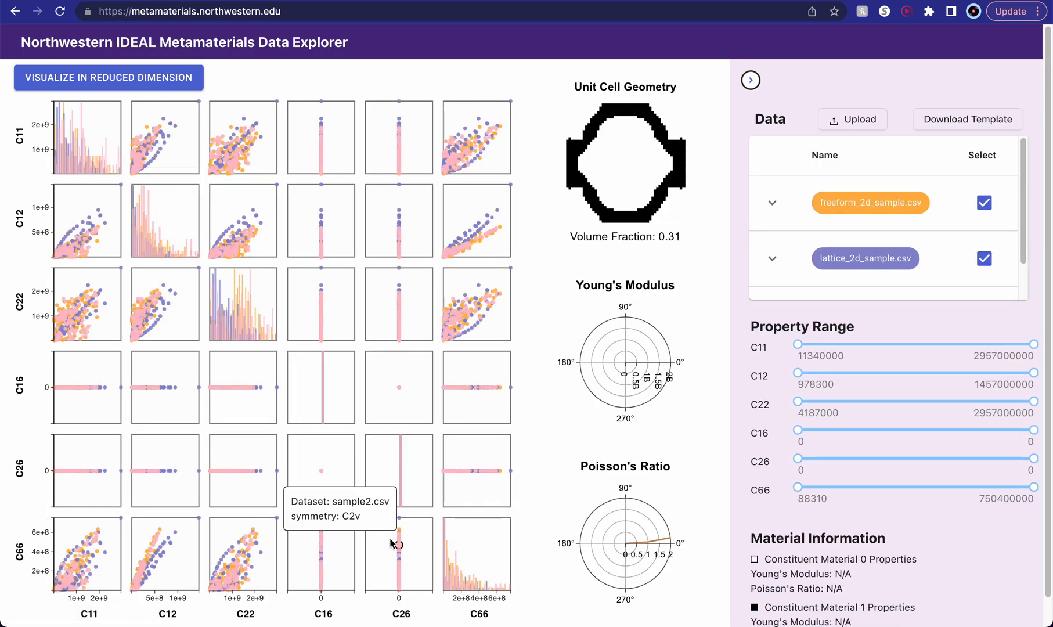
pyautogui.moveTo(172, 216)
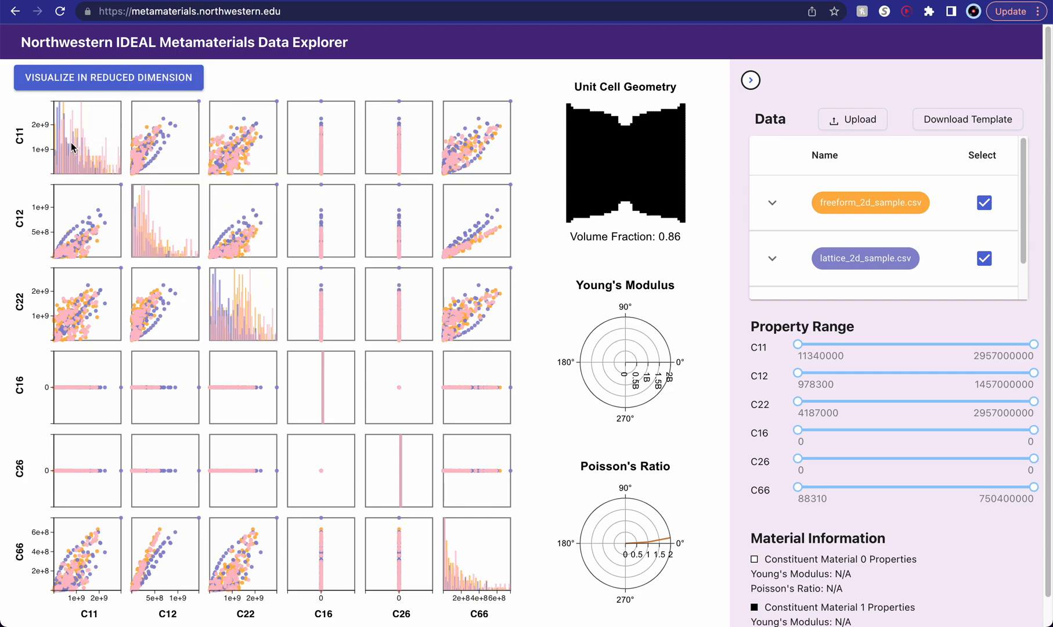
pyautogui.moveTo(288, 413)
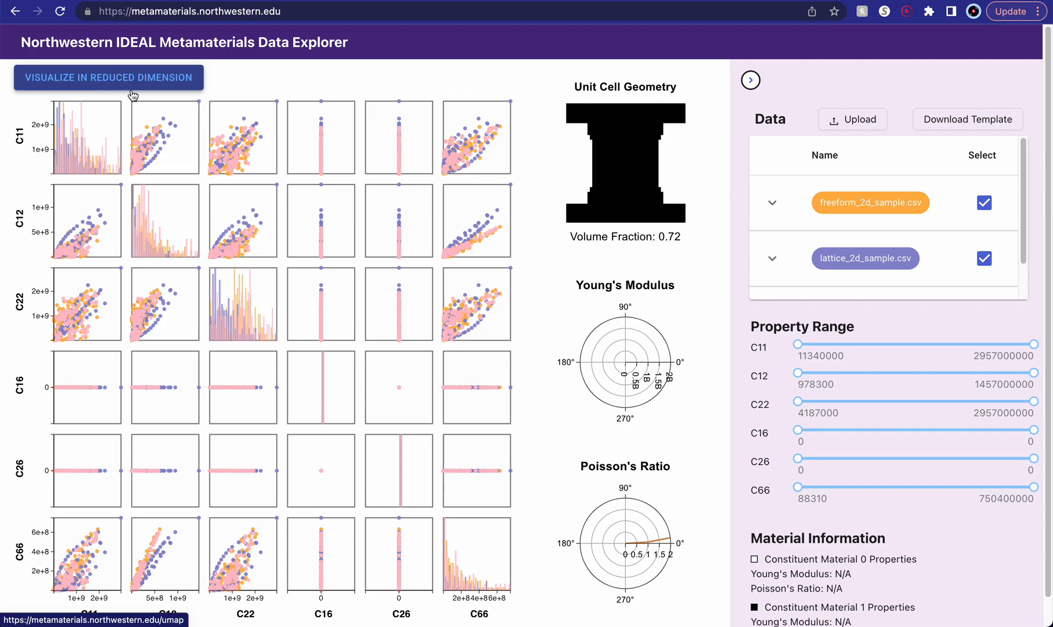
pyautogui.click(178, 86)
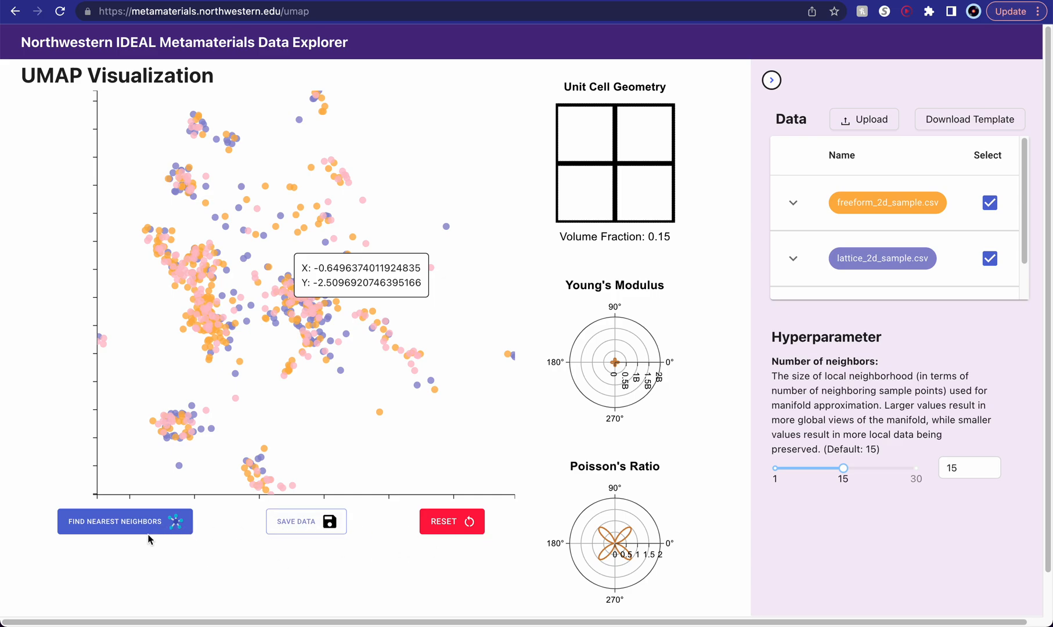
# - Find the nearest neighbors of a point in the UMAP plot's lower-left cluster and close the Nearest Neighbors Panel
pyautogui.click(183, 434)
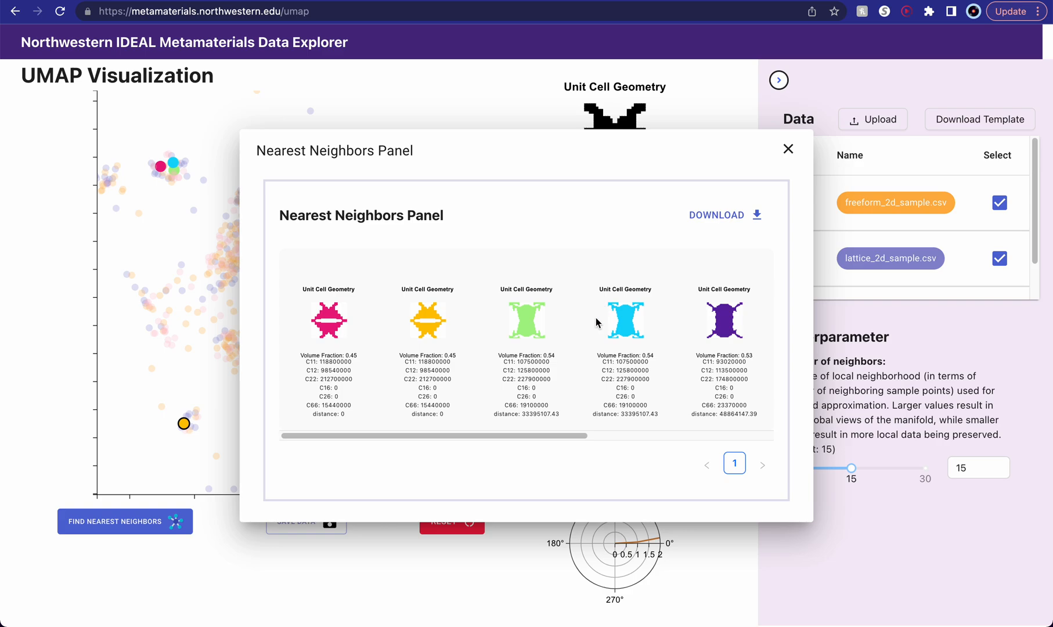
pyautogui.click(788, 149)
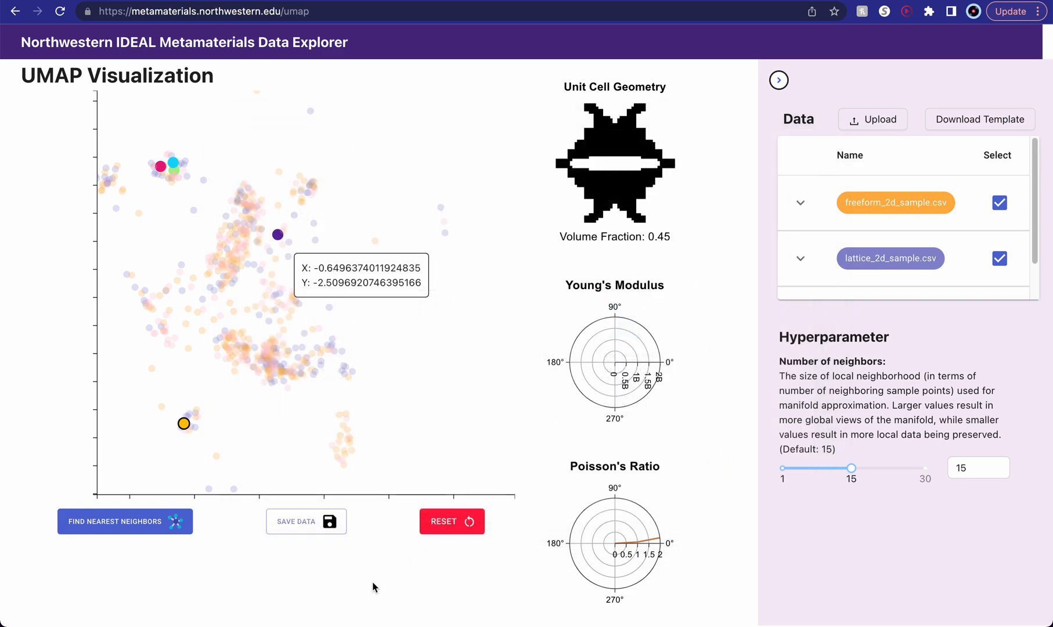
# - Reset the UMAP plot to clear the highlighted neighbors and save the plotted data
pyautogui.click(452, 522)
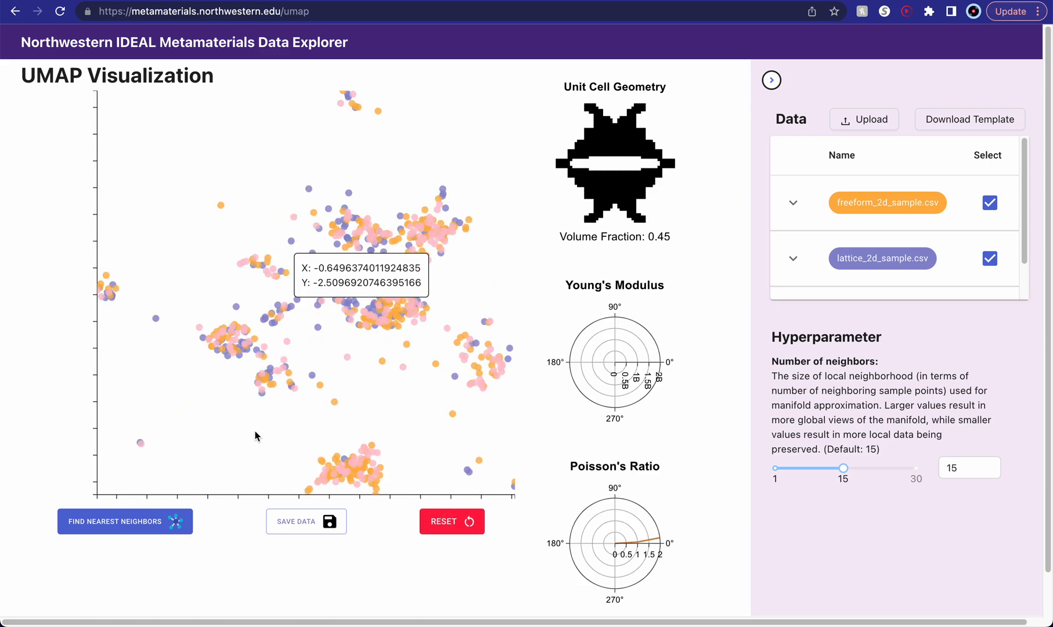
pyautogui.click(309, 525)
pyautogui.click(917, 160)
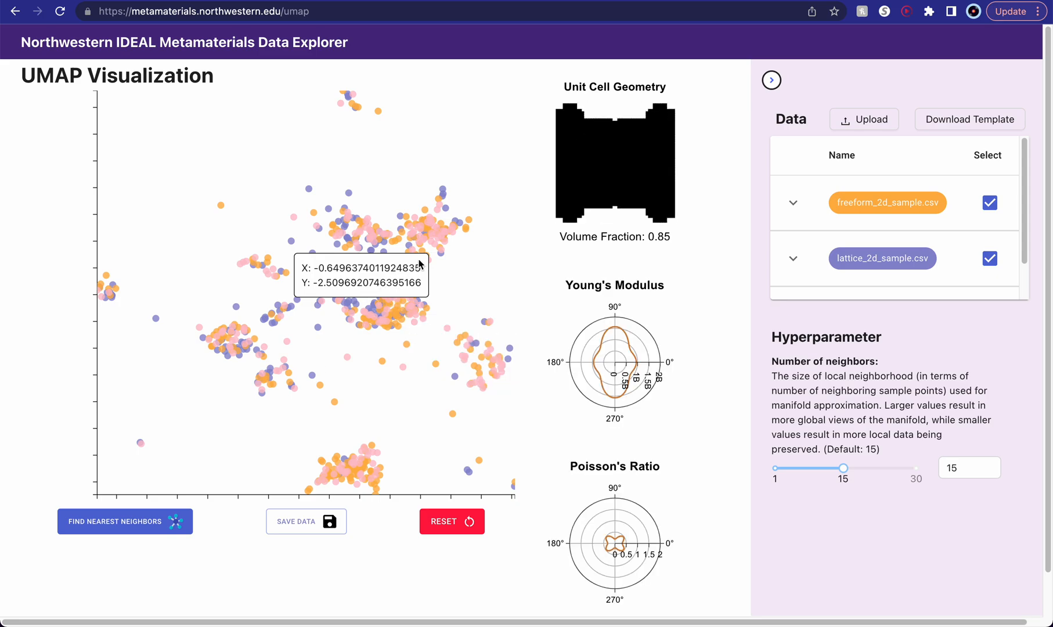
pyautogui.scroll(-2, 903, 281)
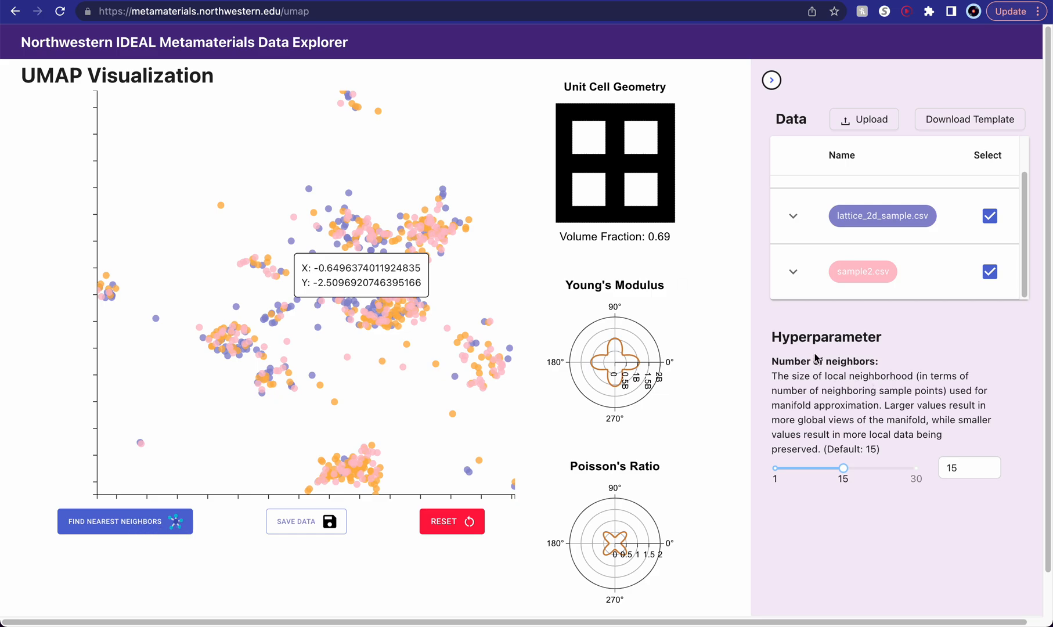
# - Set the UMAP's number of neighbors hyperparameter to 10, and lower it to 3 to compare the layouts
pyautogui.moveTo(811, 378); pyautogui.dragTo(892, 406)
pyautogui.click(910, 416)
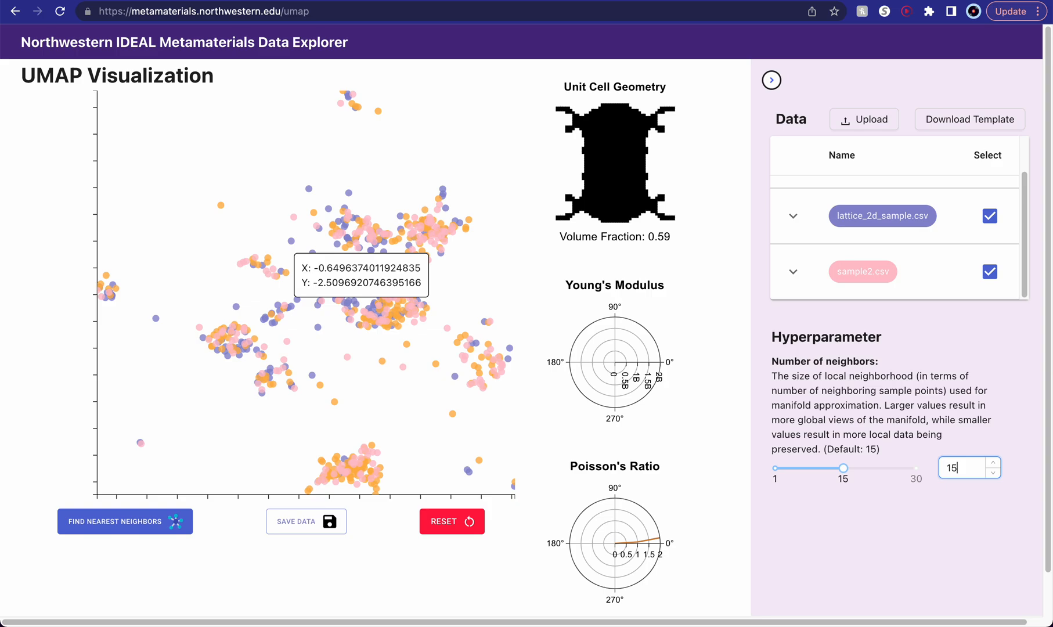
pyautogui.press('BackSpace')
pyautogui.write('0')
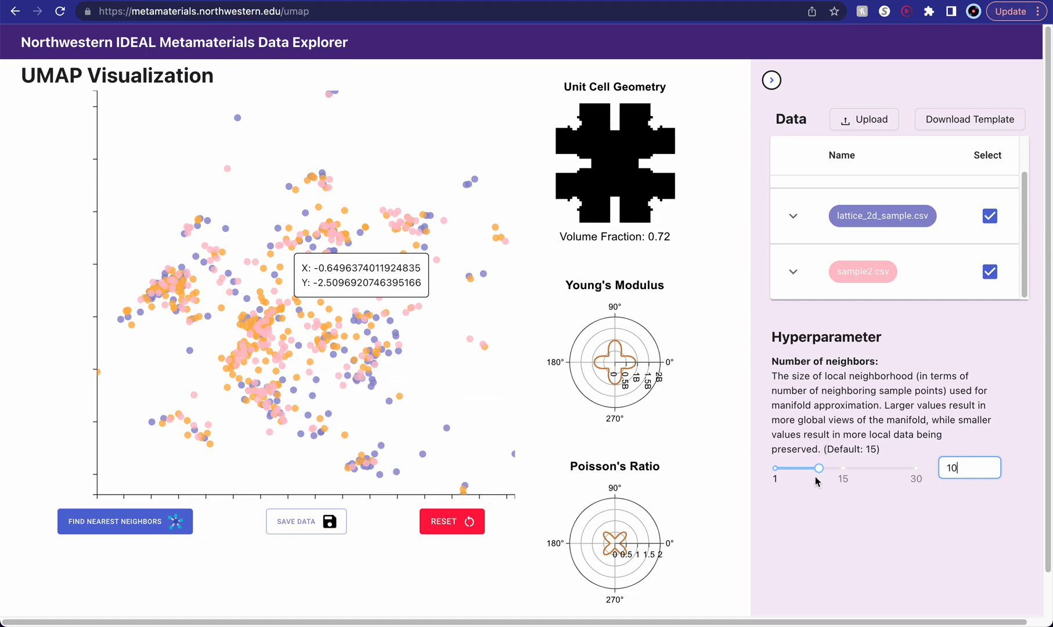
pyautogui.moveTo(822, 476)
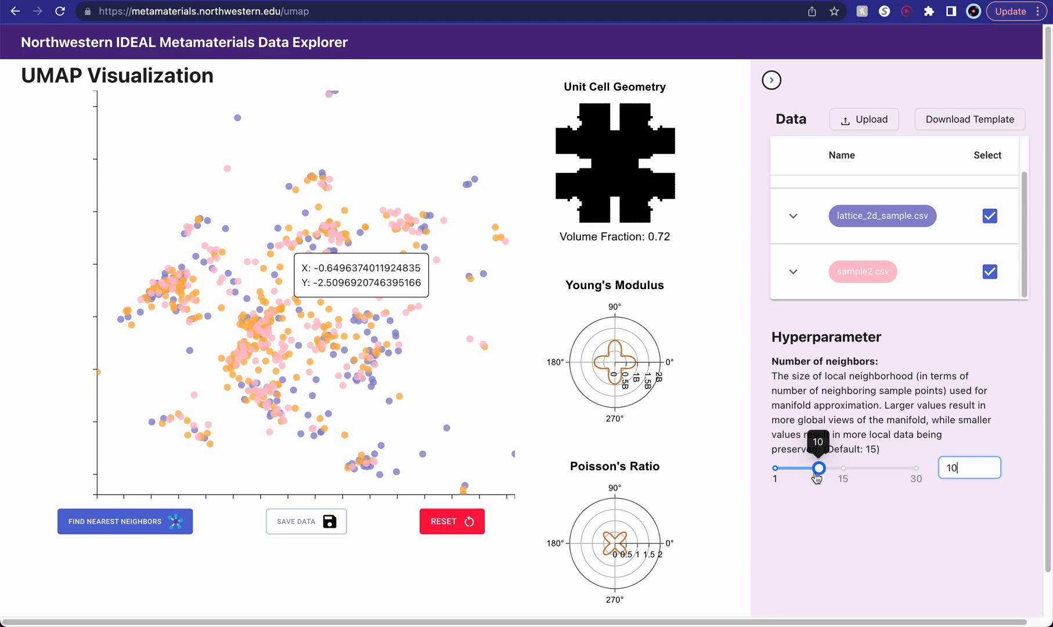
pyautogui.click(820, 475)
pyautogui.click(786, 475)
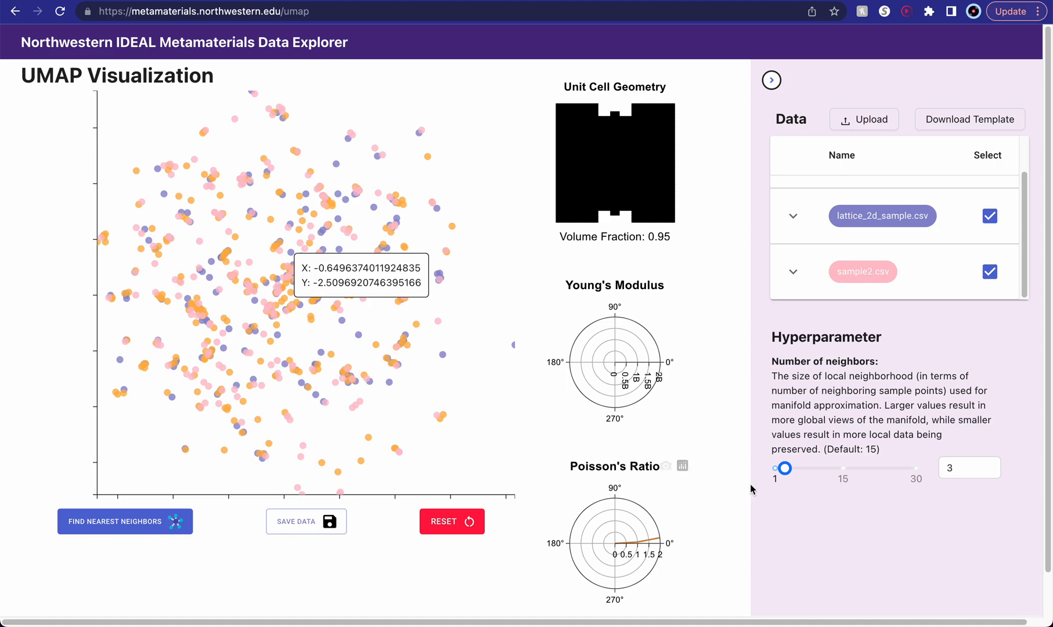
pyautogui.moveTo(790, 473)
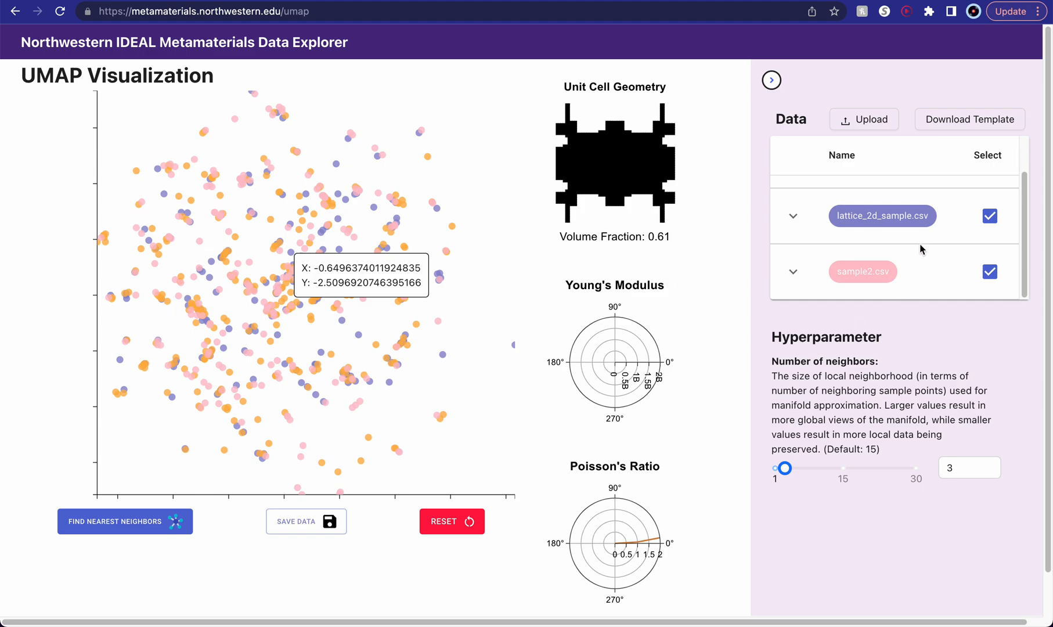
# - Return from the UMAP visualization to the pairwise plot overview of the datasets
pyautogui.scroll(2, 919, 249)
pyautogui.scroll(1, 920, 248)
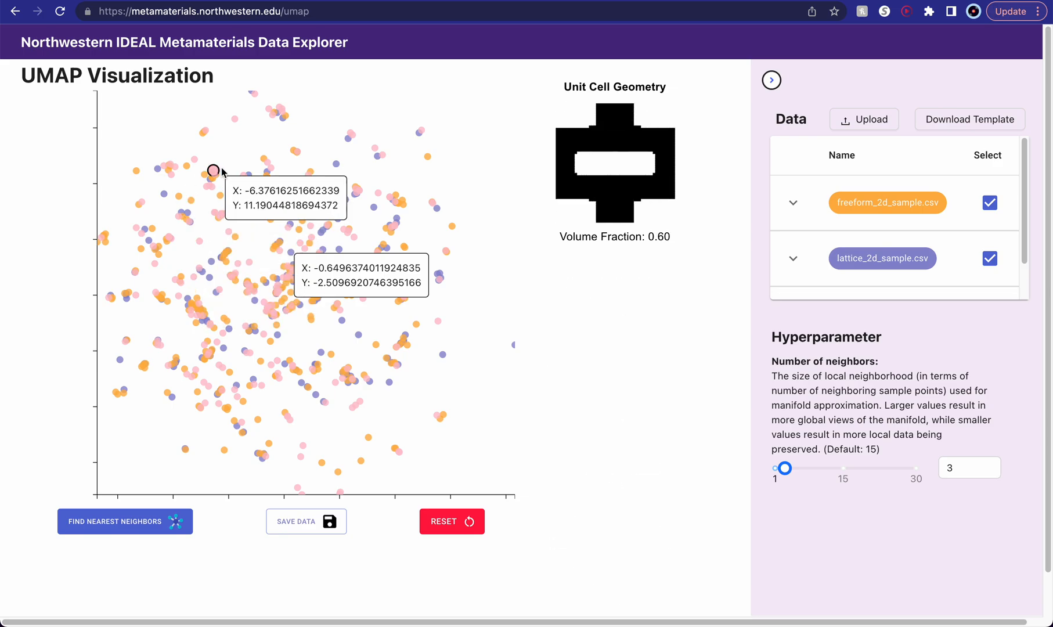
pyautogui.click(222, 46)
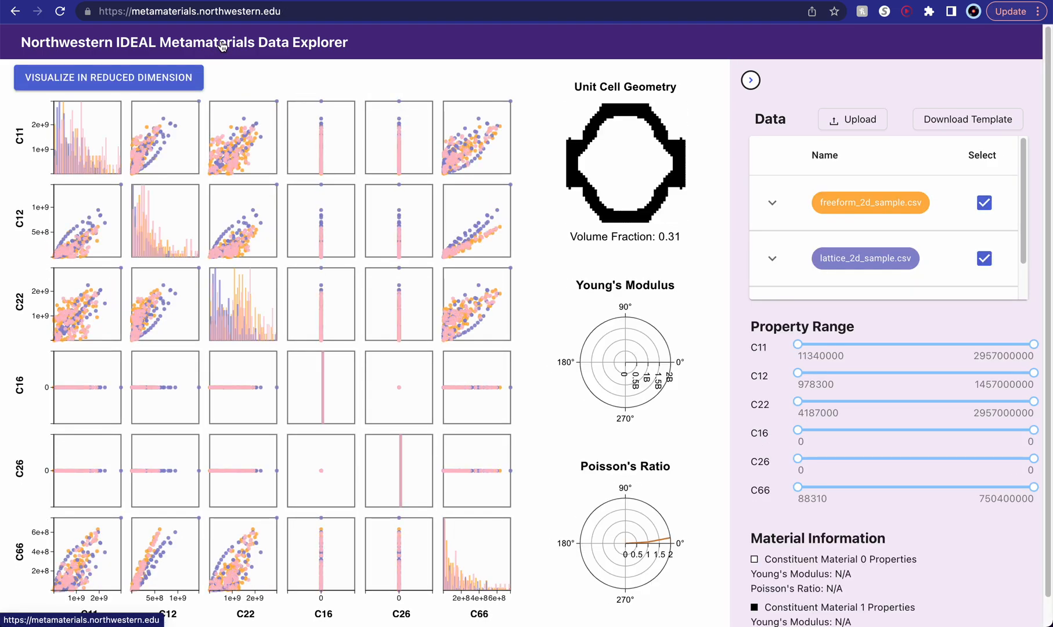